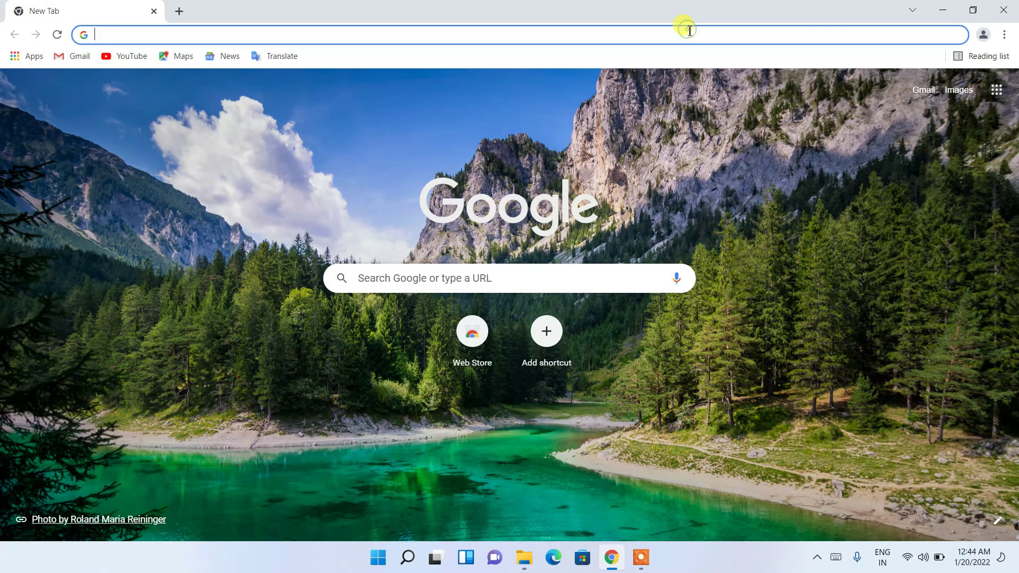
# Search Google for 'mingw download' and open the mingw-w64.org result
pyautogui.write('mingw')
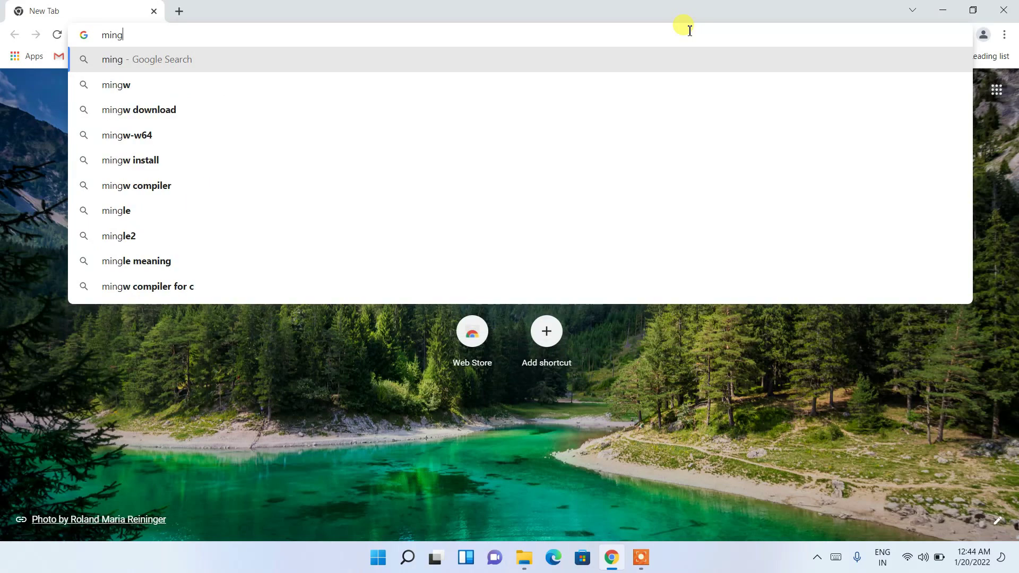
pyautogui.press('Down')
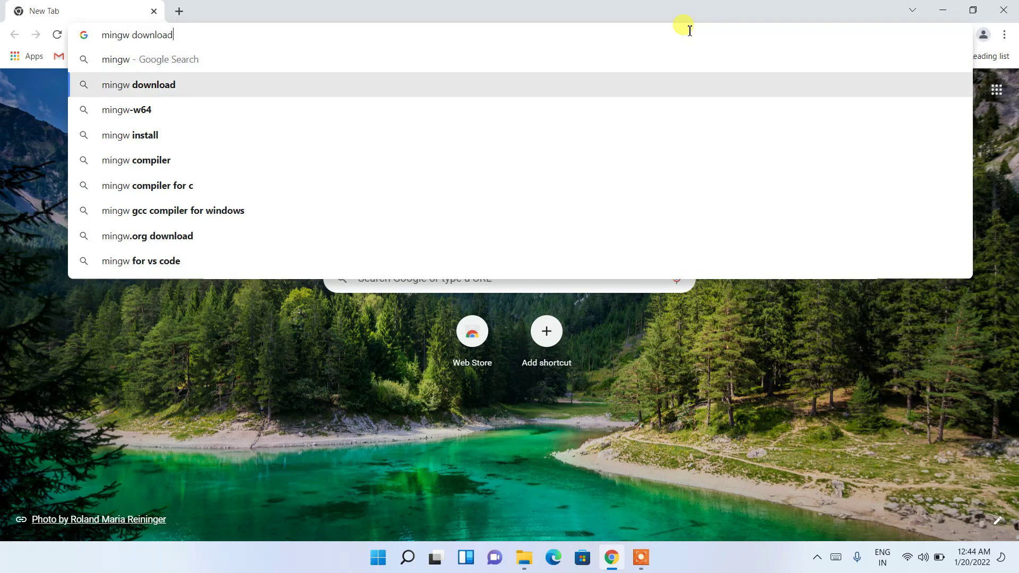
pyautogui.press('Return')
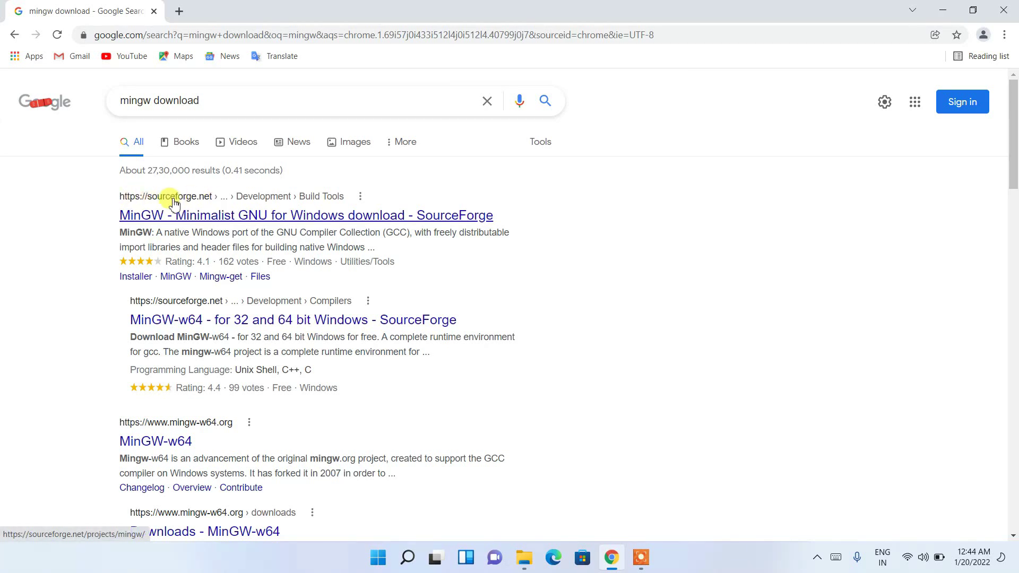
pyautogui.scroll(-1, 218, 203)
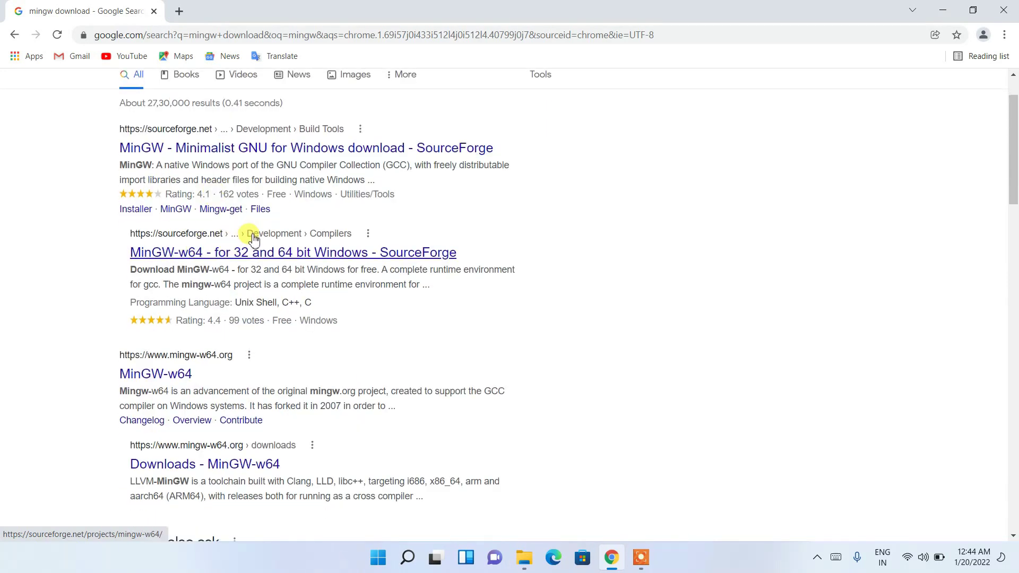
pyautogui.scroll(-2, 249, 223)
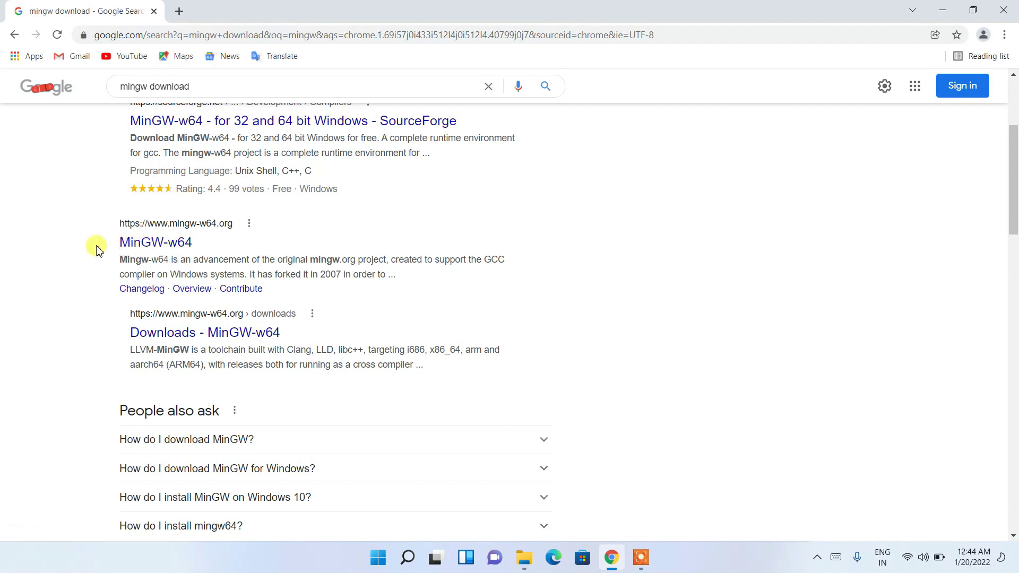
pyautogui.click(172, 245)
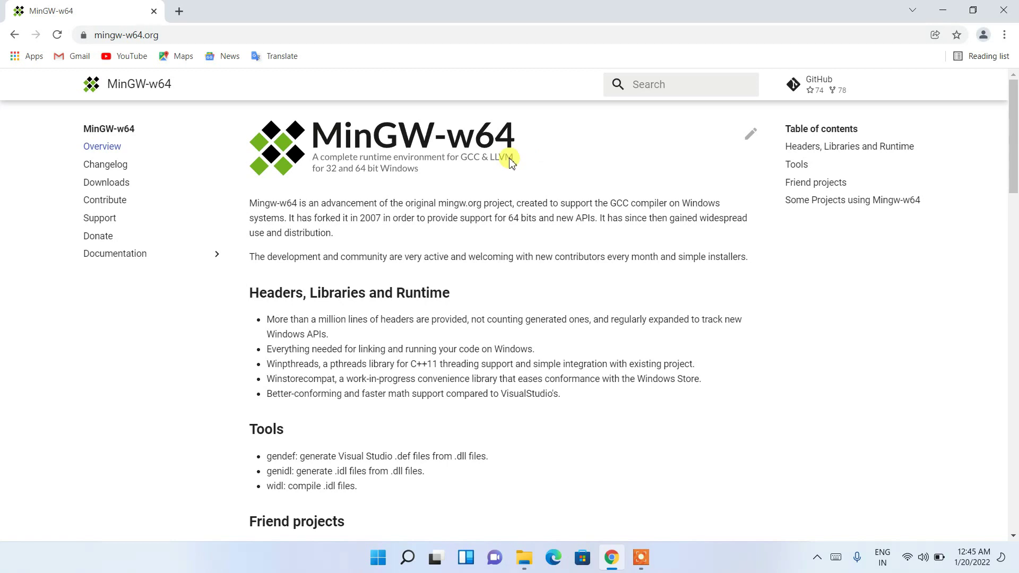
# Go to the MinGW-w64 Downloads page
pyautogui.click(104, 184)
pyautogui.click(244, 33)
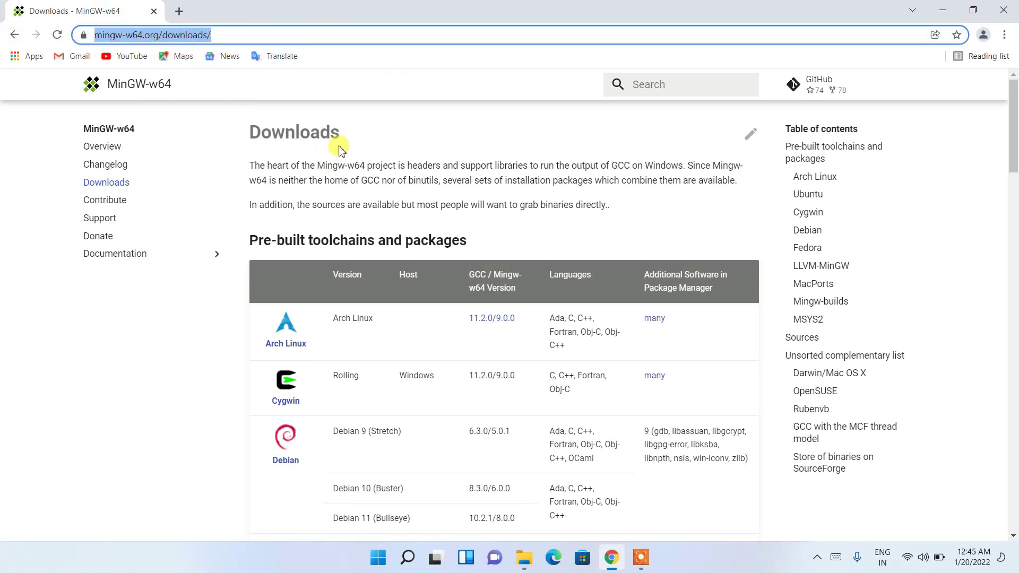
pyautogui.moveTo(248, 135); pyautogui.dragTo(394, 136)
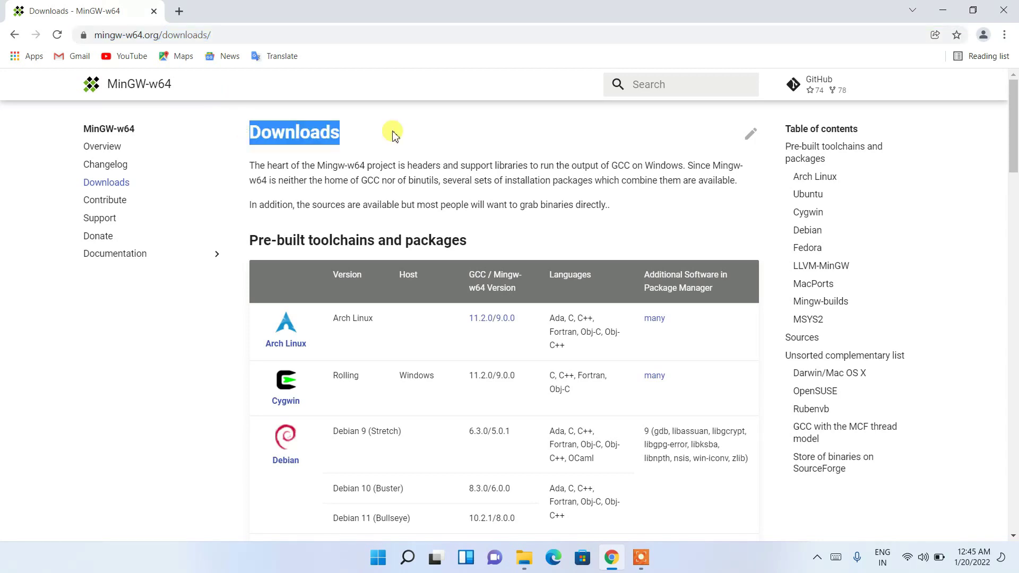
# Jump to the MingW-W64-builds section showing its Sourceforge installation source
pyautogui.scroll(-8, 394, 136)
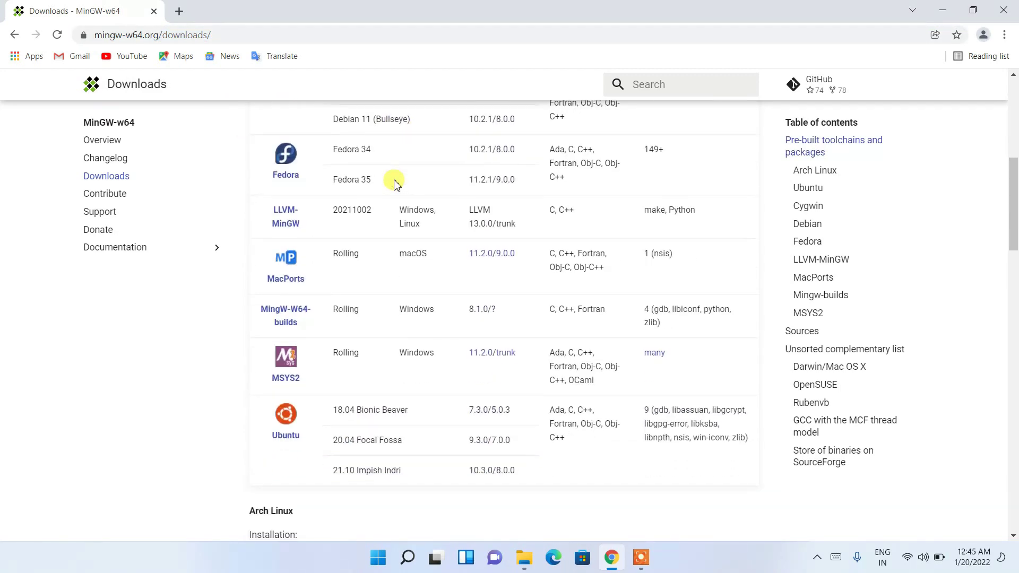
pyautogui.scroll(6, 394, 182)
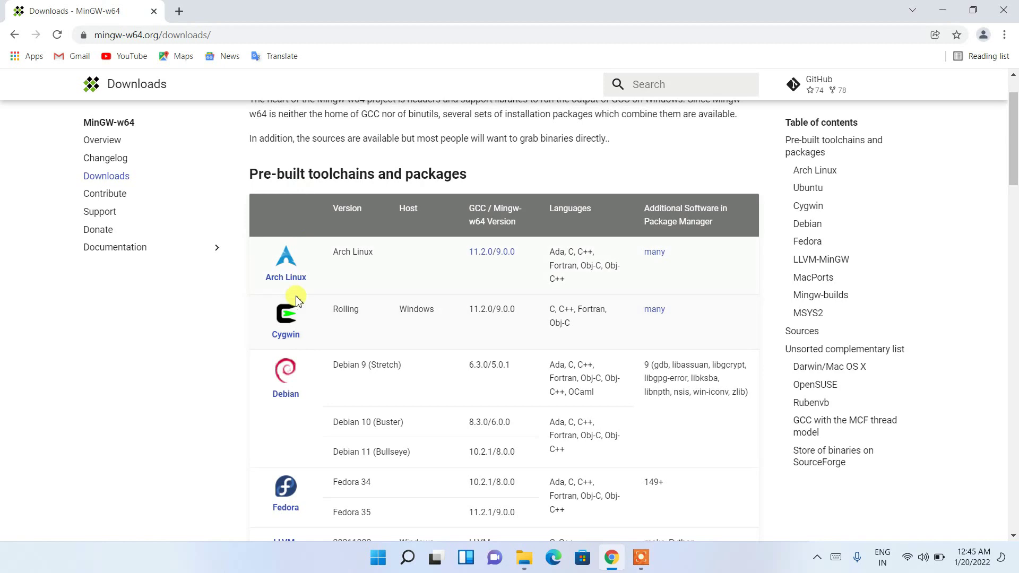
pyautogui.scroll(-3, 291, 340)
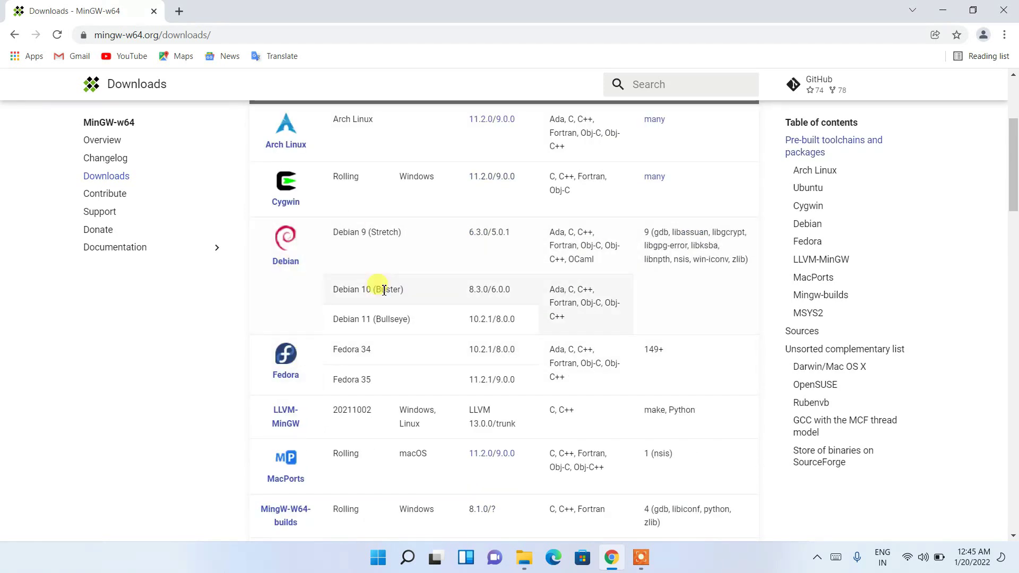
pyautogui.scroll(-2, 384, 290)
pyautogui.scroll(-1, 328, 282)
pyautogui.scroll(-3, 326, 280)
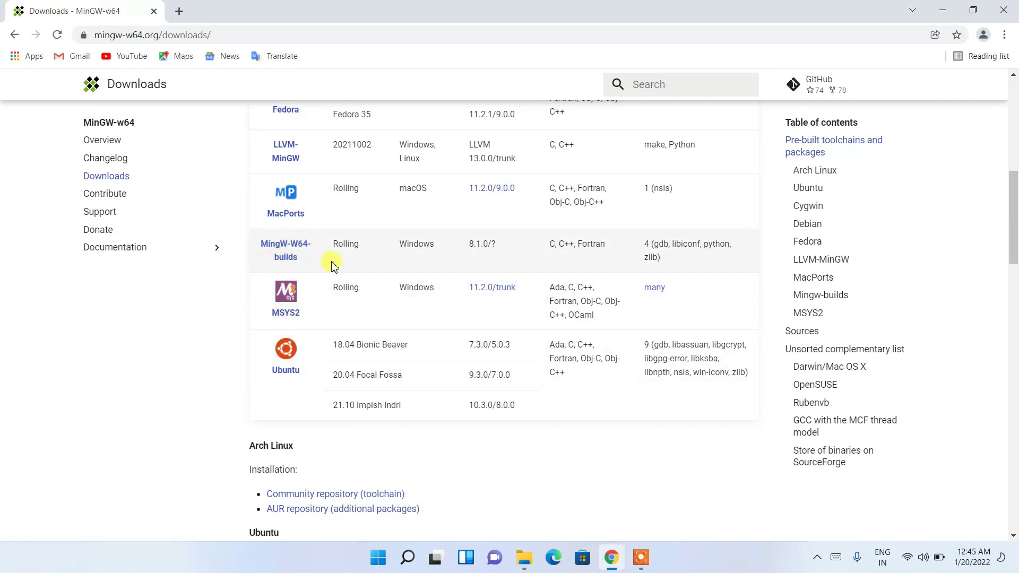
pyautogui.click(275, 247)
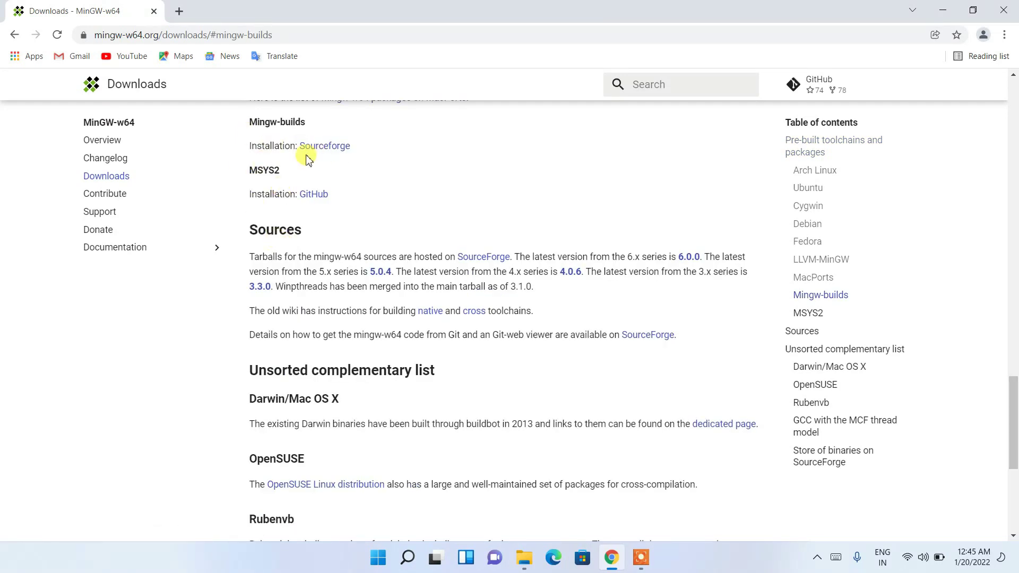
pyautogui.moveTo(250, 145); pyautogui.dragTo(374, 151)
pyautogui.click(373, 151)
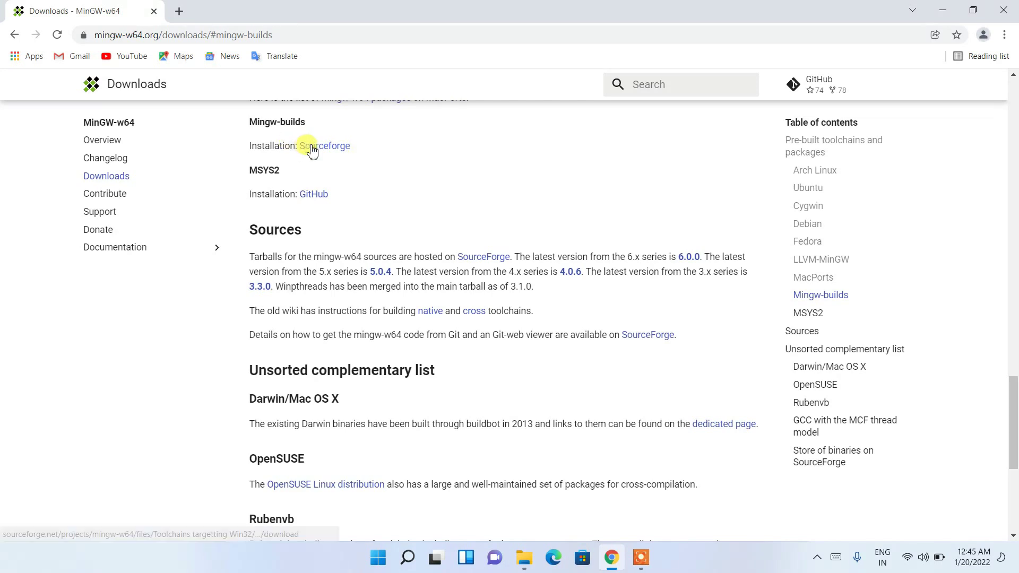
# Download mingw-w64-install (1).exe from the Sourceforge link and view it in Chrome's downloads list
pyautogui.click(333, 151)
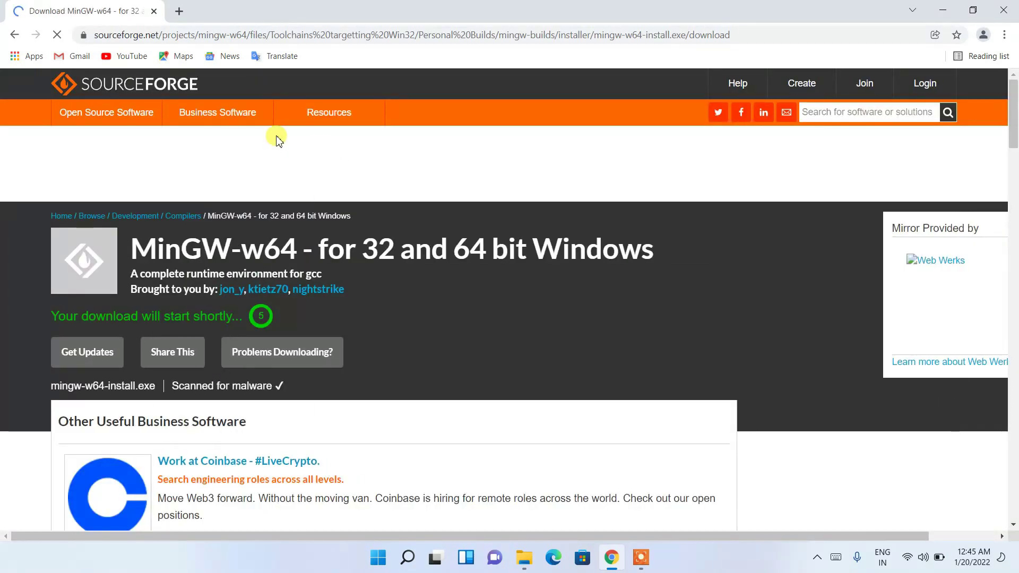
pyautogui.moveTo(173, 248); pyautogui.dragTo(370, 247)
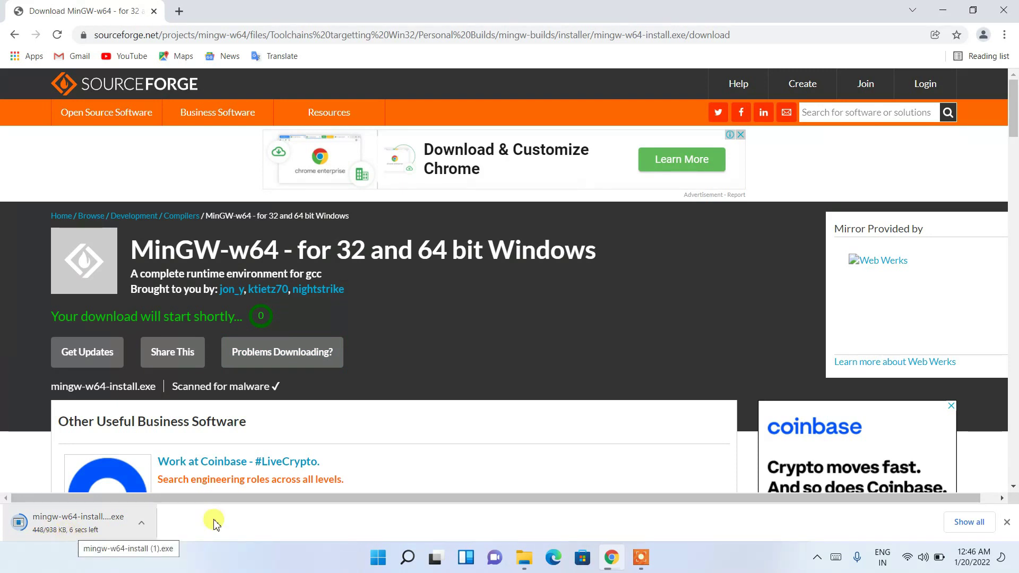
pyautogui.click(970, 523)
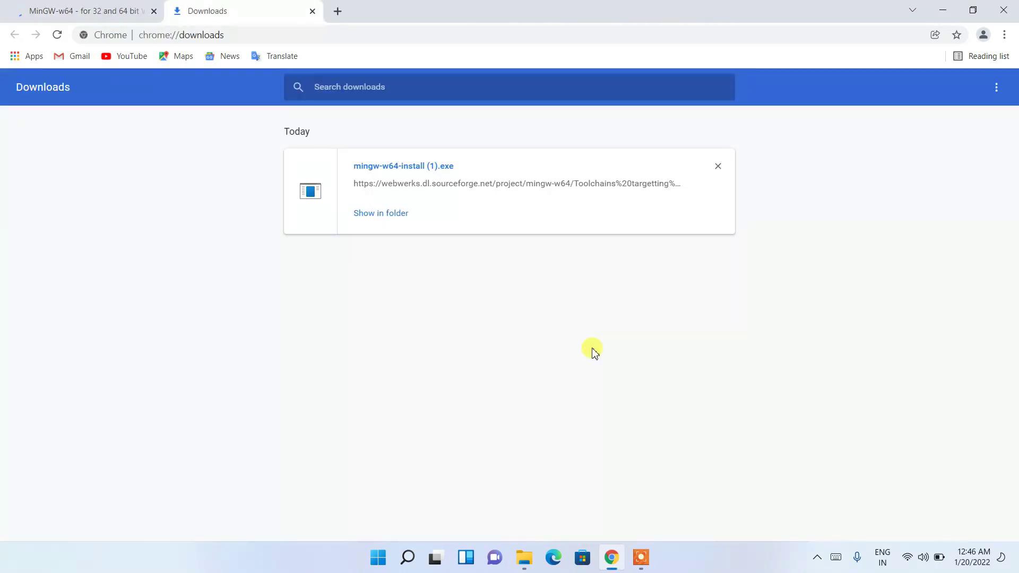
pyautogui.click(942, 10)
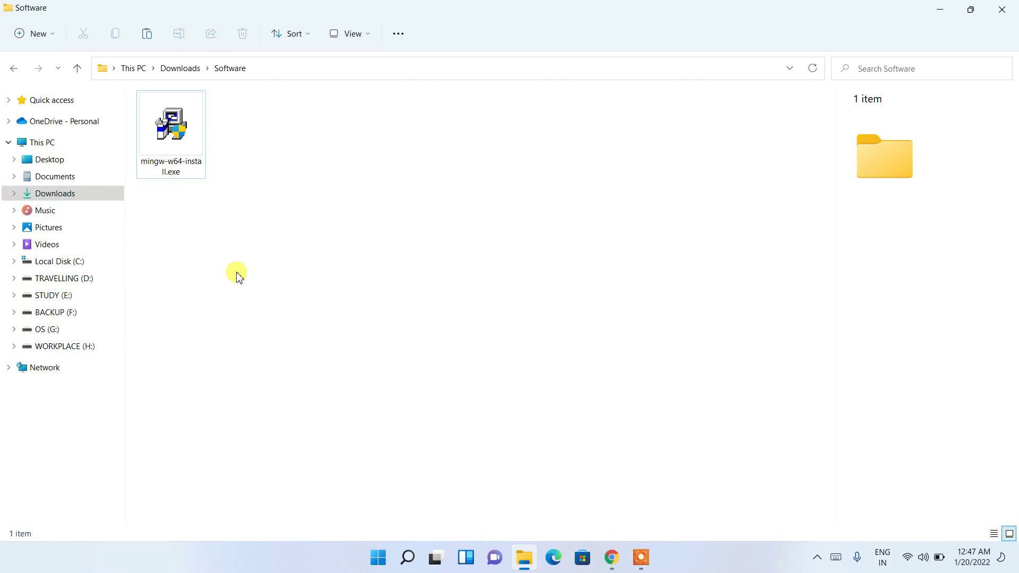
# Run mingw-w64-install.exe from Downloads\Software and allow it in User Account Control
pyautogui.click(175, 127)
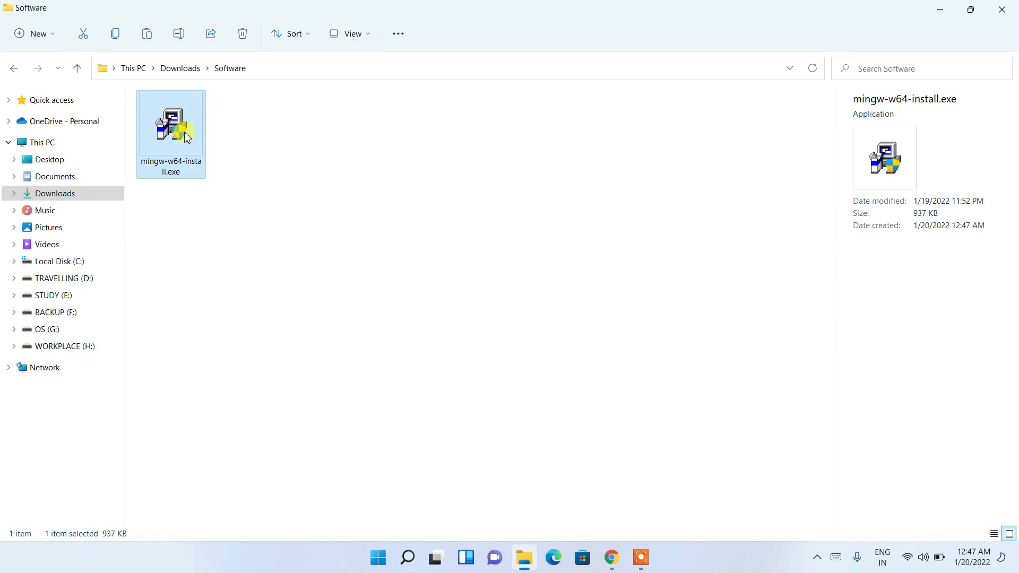
pyautogui.doubleClick(184, 137)
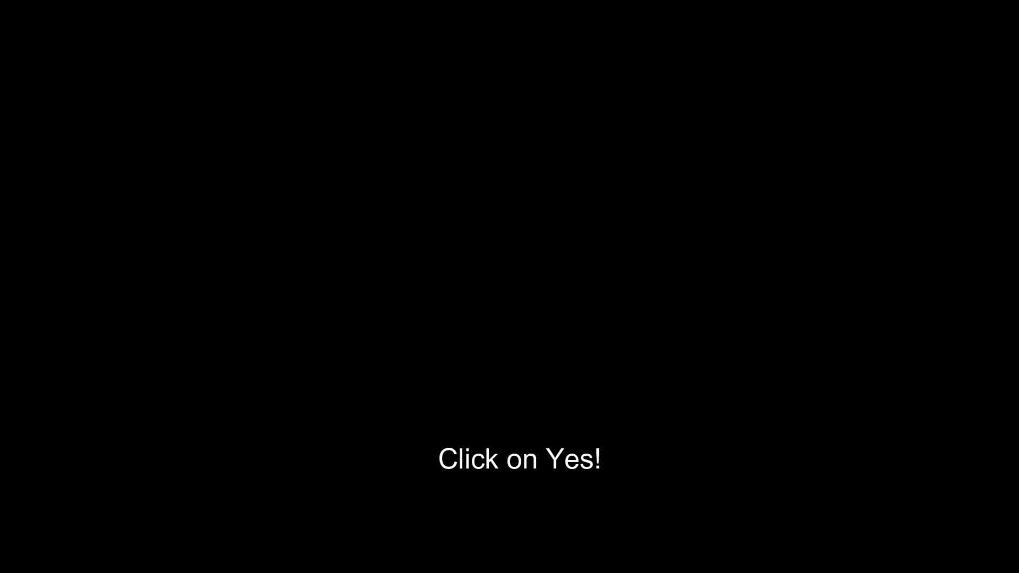
pyautogui.click(446, 390)
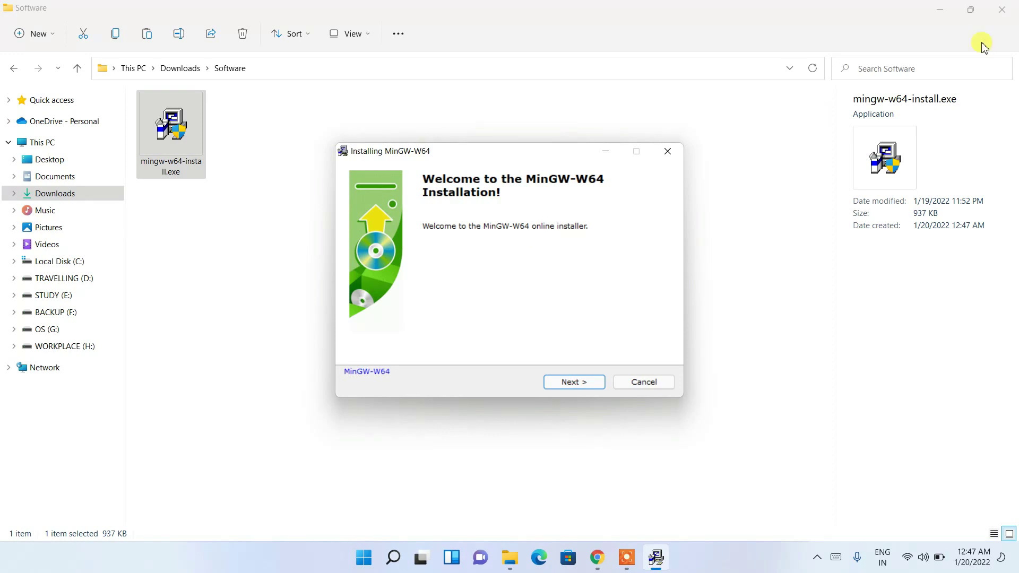
# Pass the installer welcome and set version 8.1.0 with x86_64 architecture
pyautogui.click(939, 9)
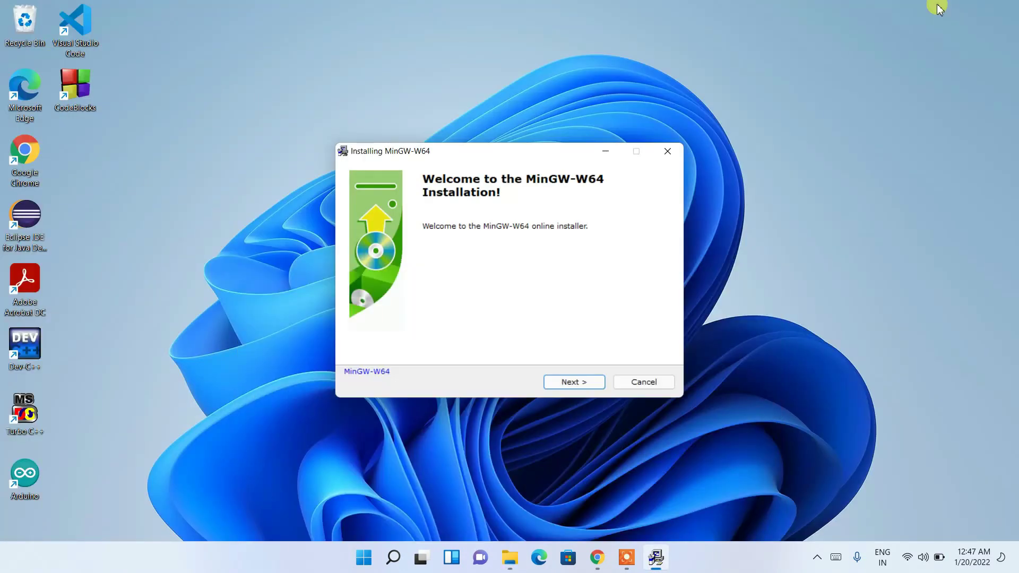
pyautogui.click(574, 382)
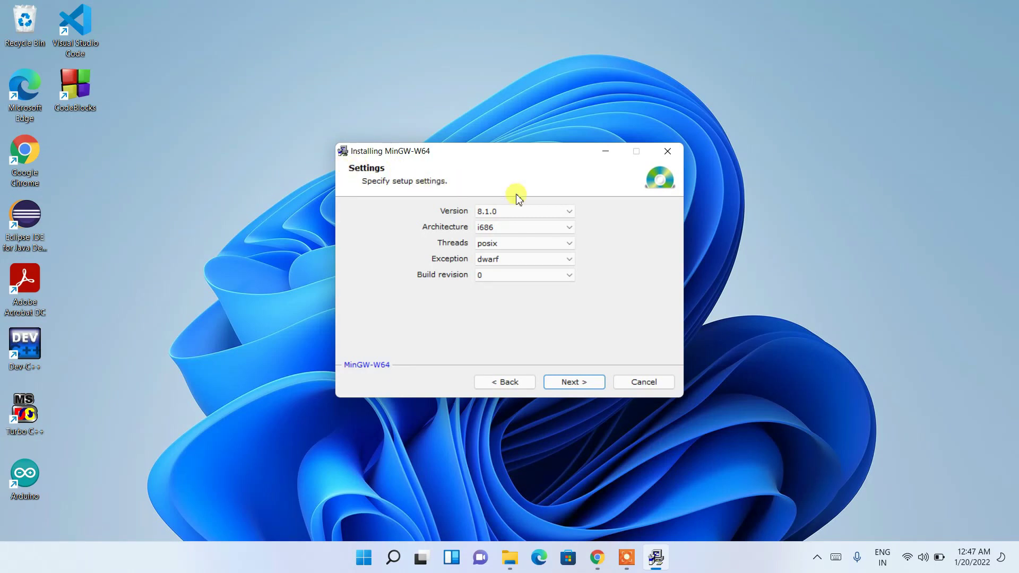
pyautogui.click(501, 213)
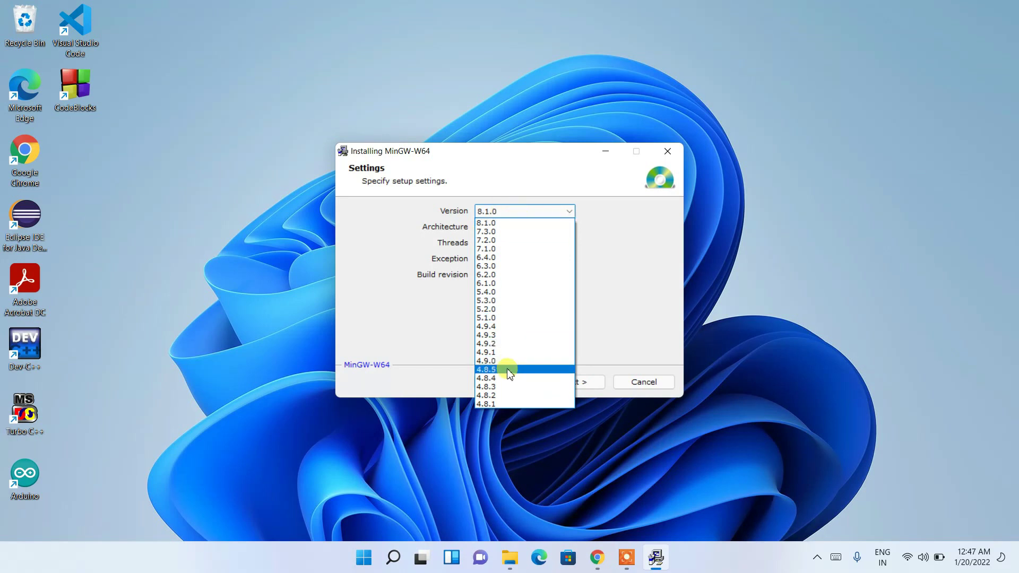
pyautogui.click(505, 223)
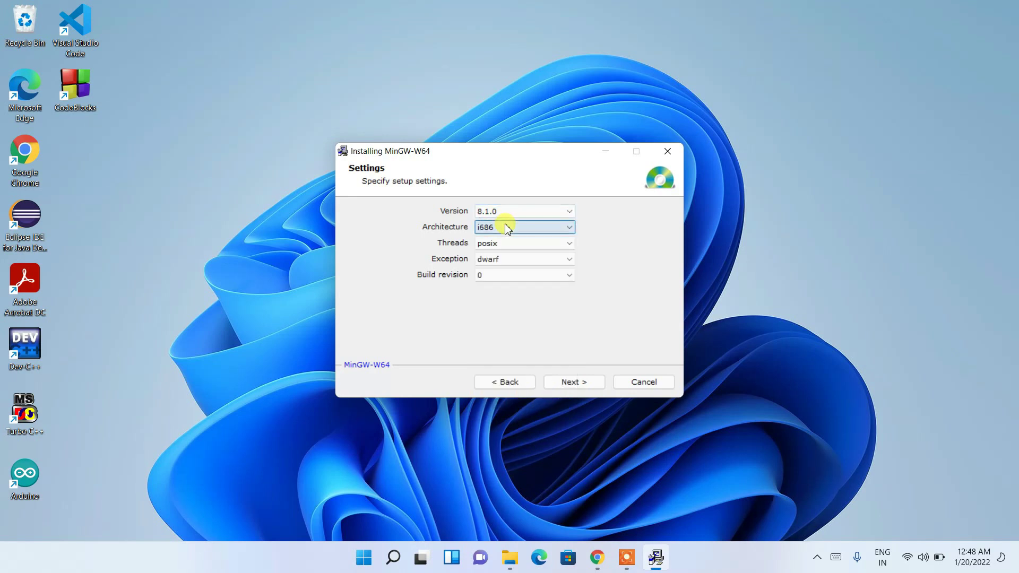
pyautogui.click(515, 228)
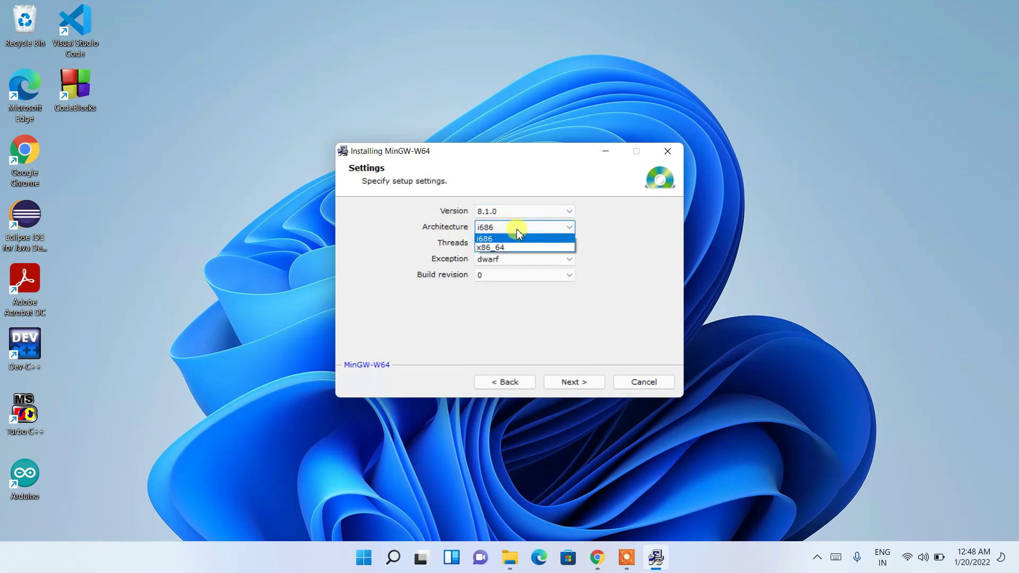
pyautogui.click(501, 246)
pyautogui.click(499, 242)
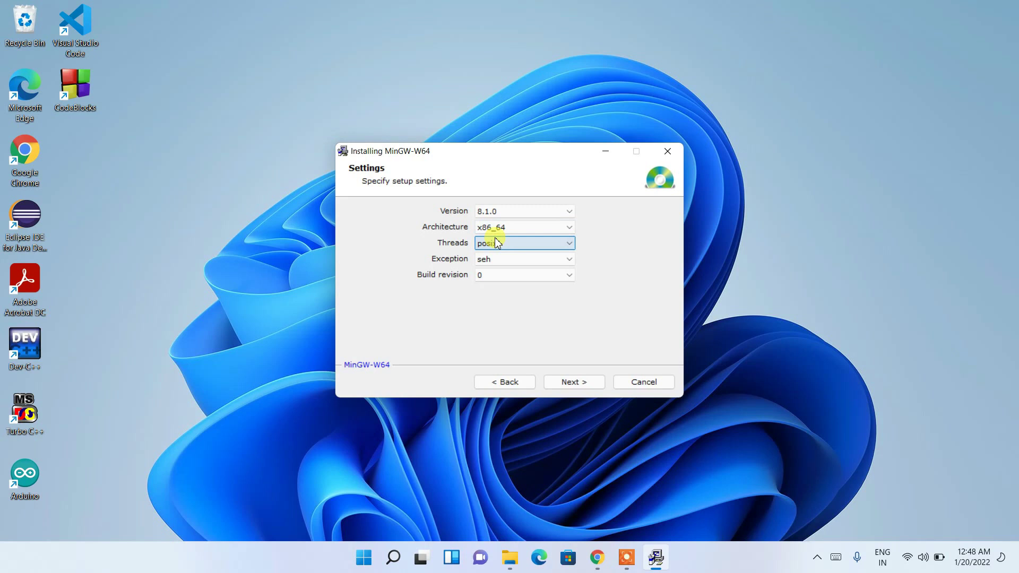
pyautogui.click(548, 280)
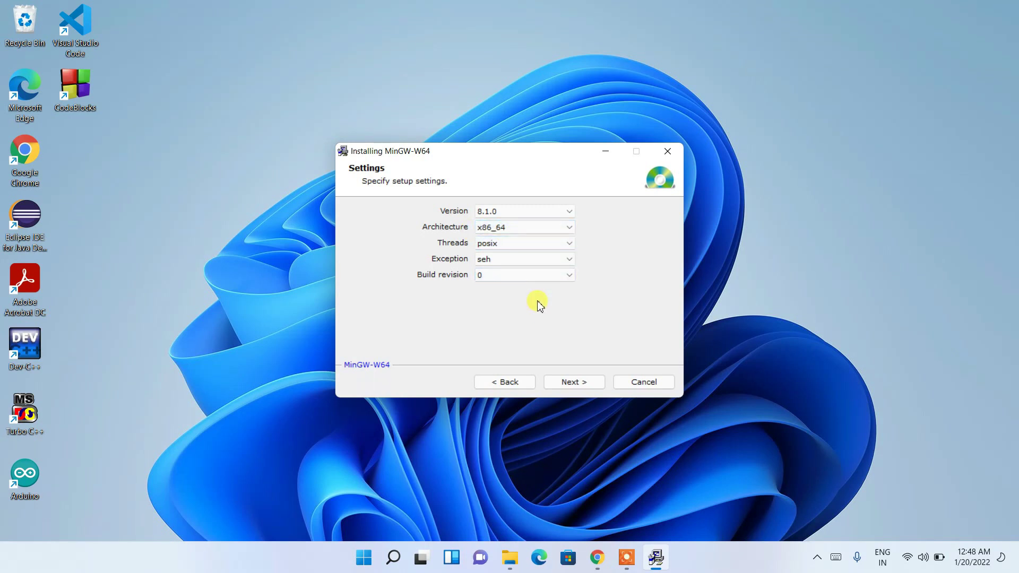
# Set threads to posix, exception to seh and build revision 0, then continue
pyautogui.click(536, 244)
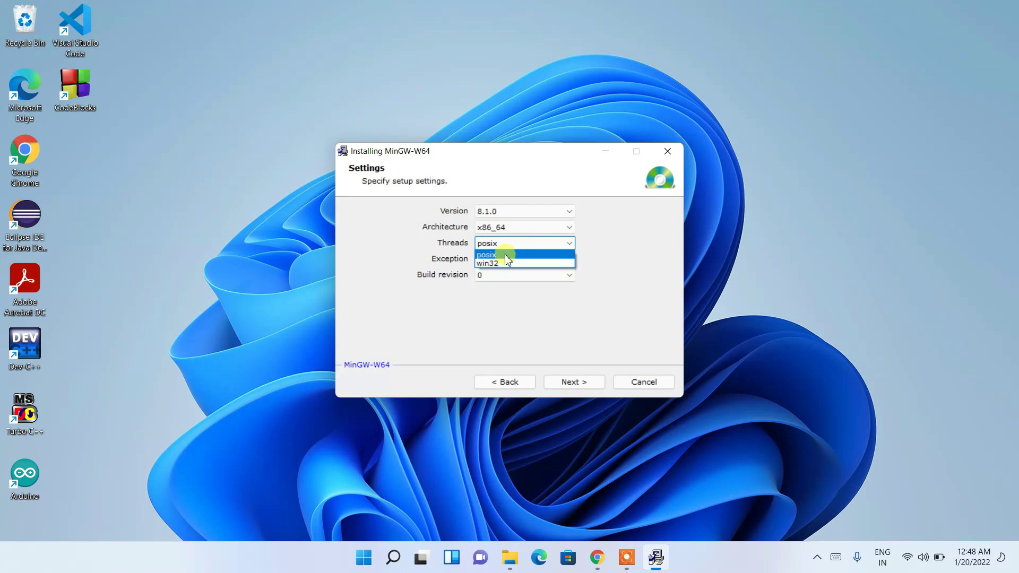
pyautogui.click(498, 256)
pyautogui.press('Tab')
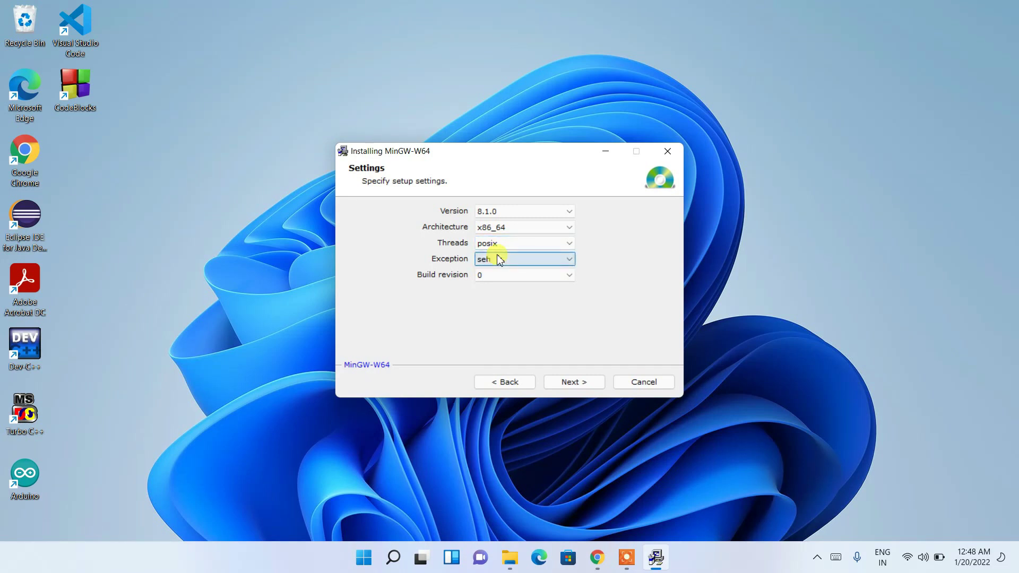
pyautogui.click(508, 260)
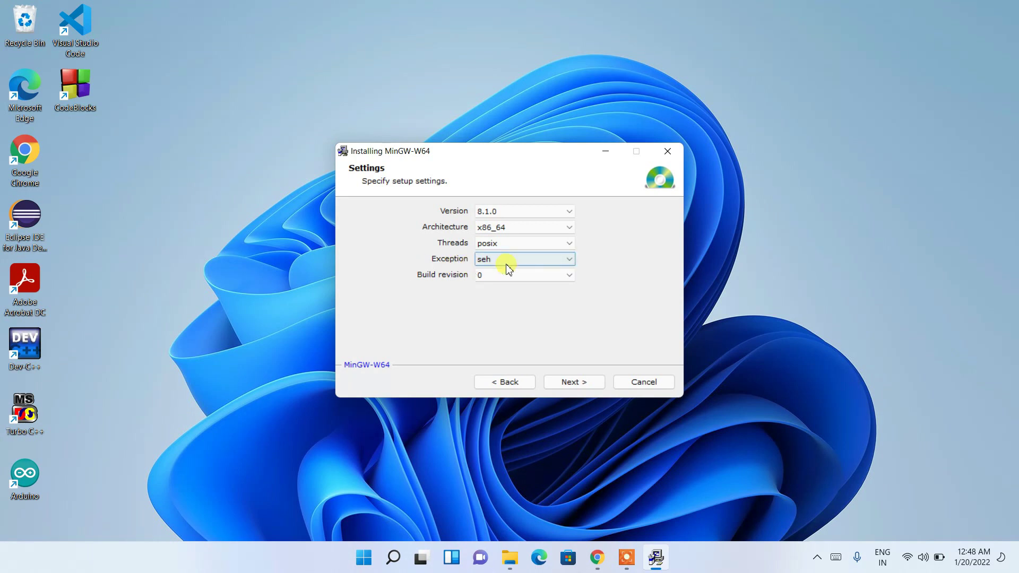
pyautogui.click(507, 264)
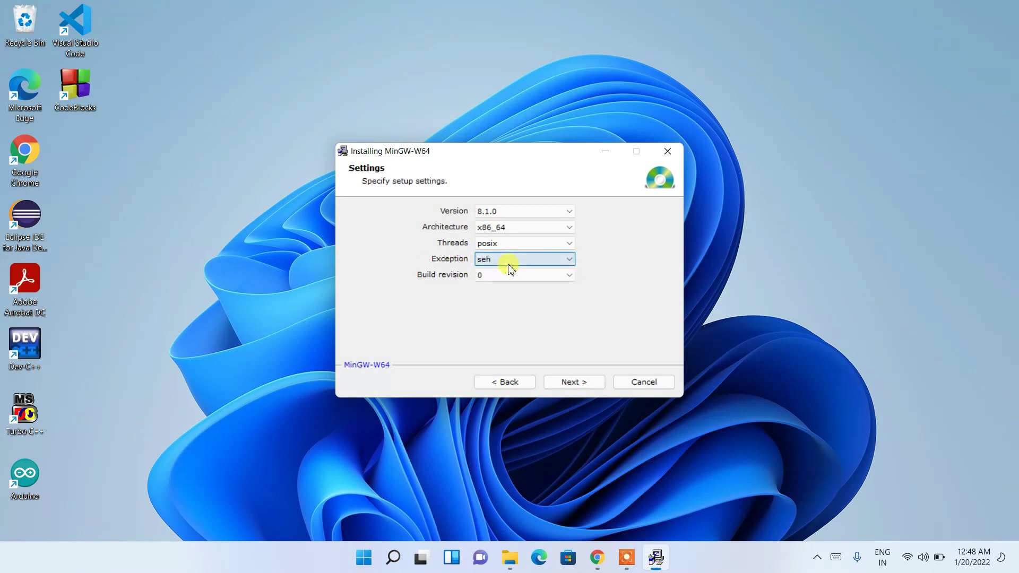
pyautogui.click(497, 275)
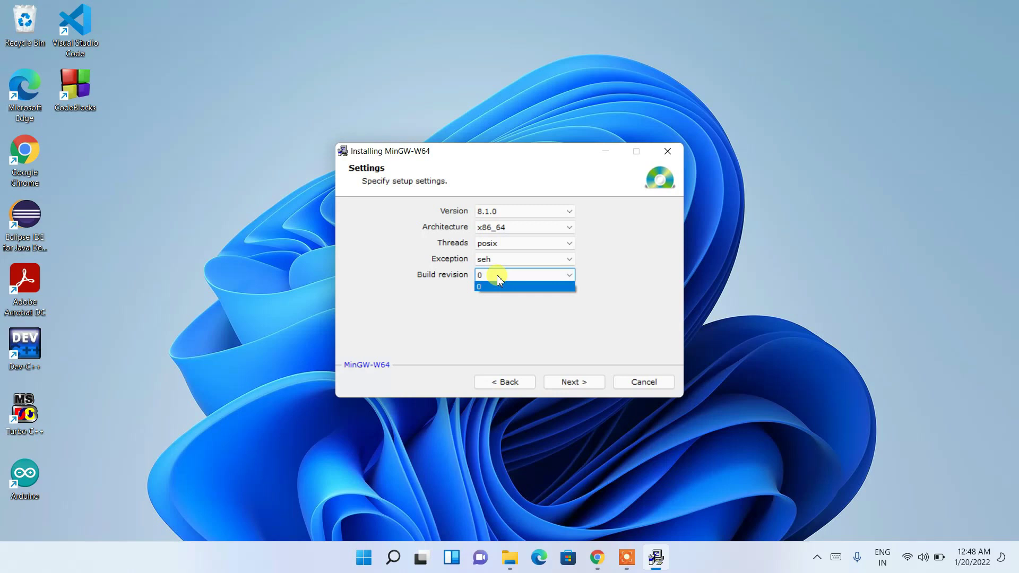
pyautogui.click(499, 275)
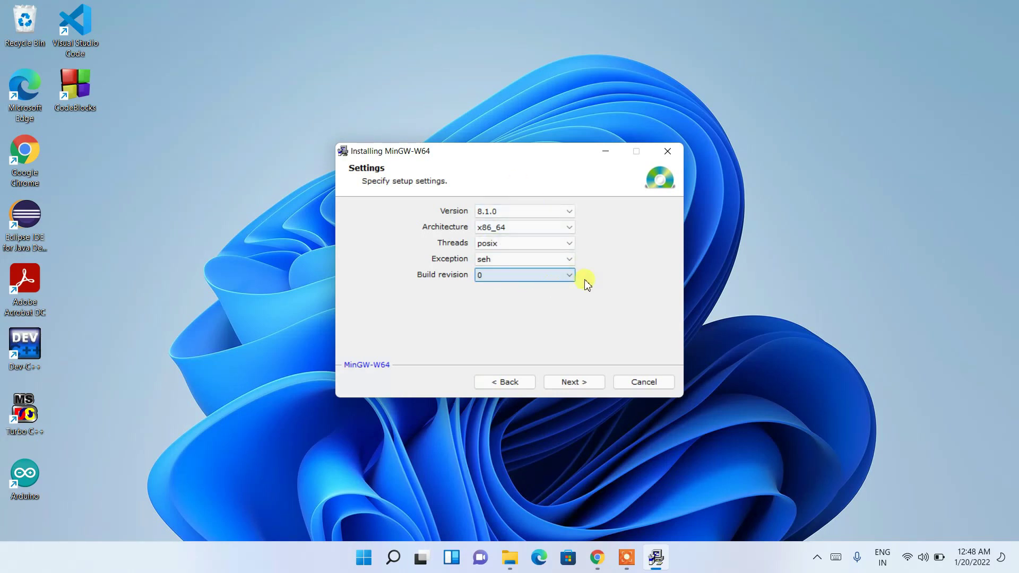
pyautogui.click(557, 260)
pyautogui.click(557, 230)
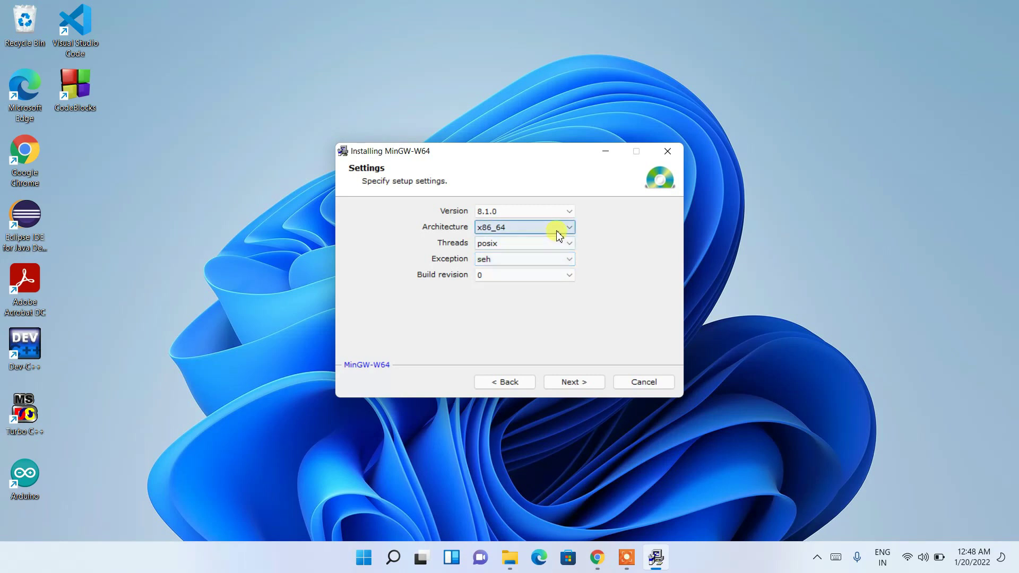
pyautogui.click(570, 382)
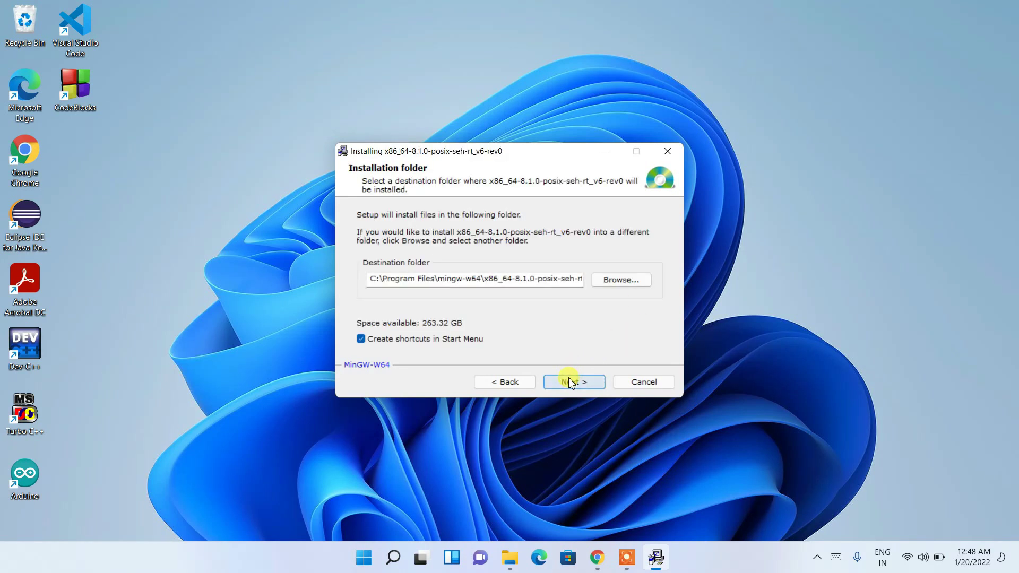
# Install into the default C:\Program Files\mingw-w64 folder and reach the completion page
pyautogui.moveTo(370, 280); pyautogui.dragTo(587, 287)
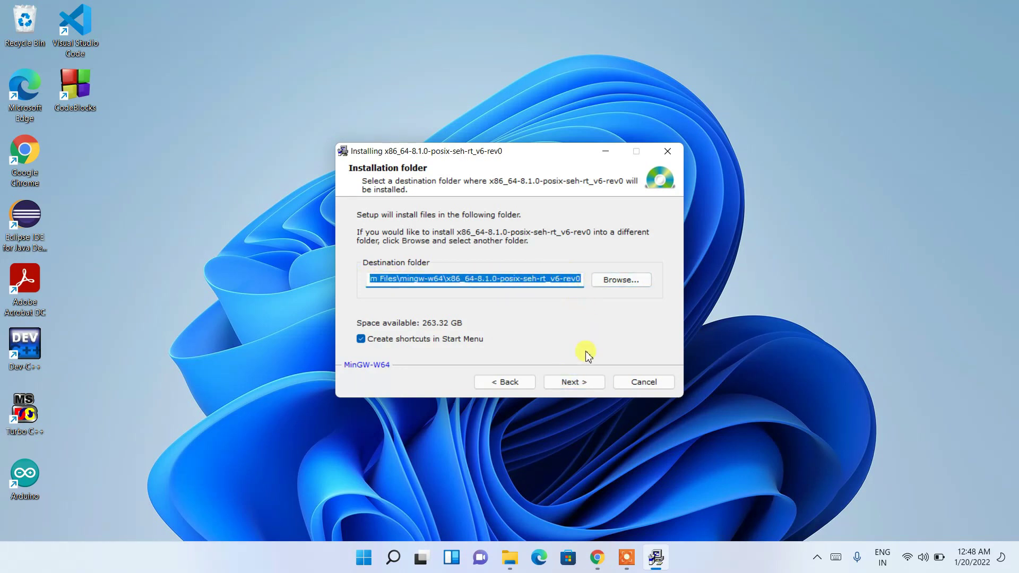
pyautogui.click(572, 382)
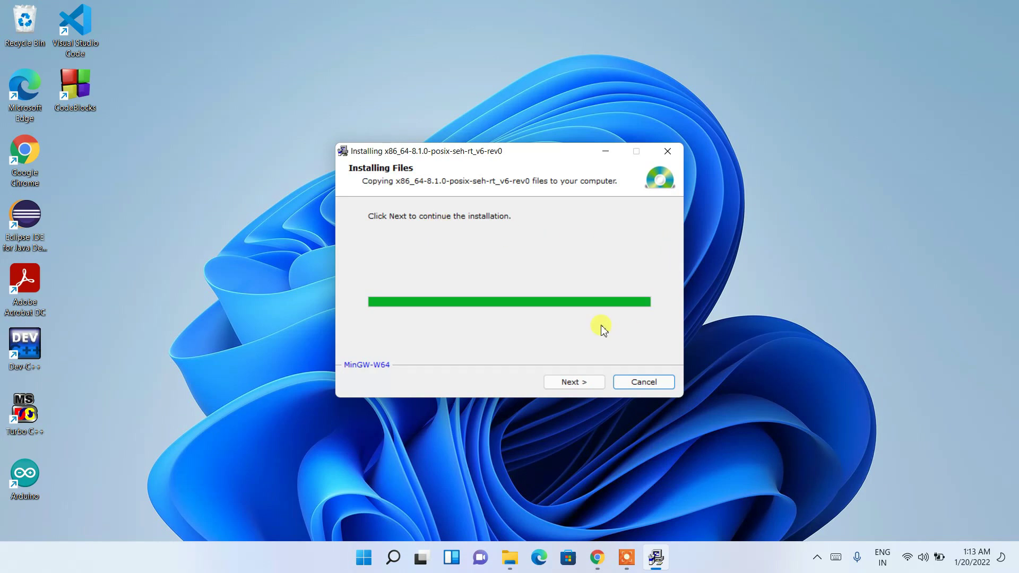
pyautogui.click(572, 380)
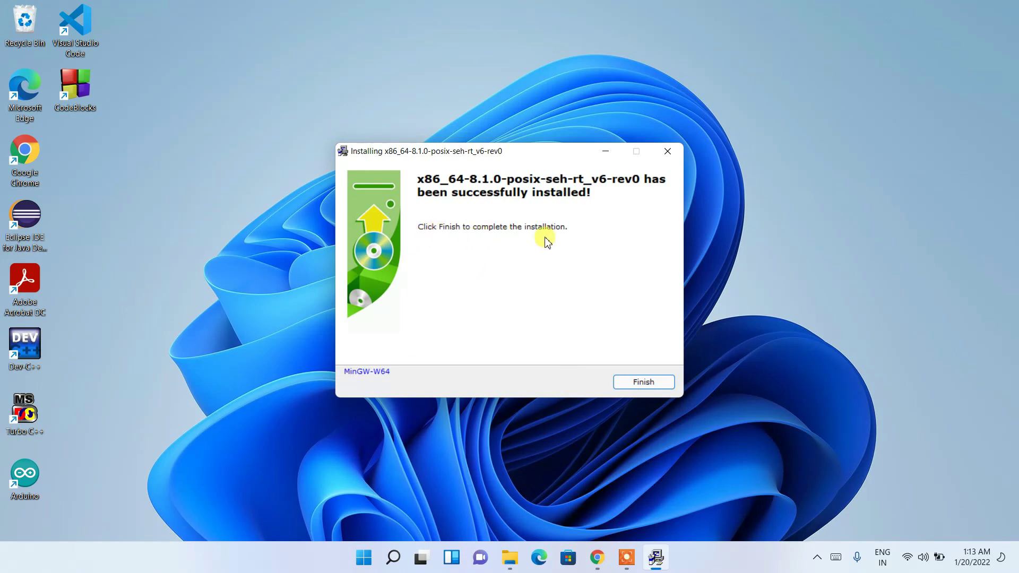
# Finish and close the MinGW-W64 installer
pyautogui.click(640, 387)
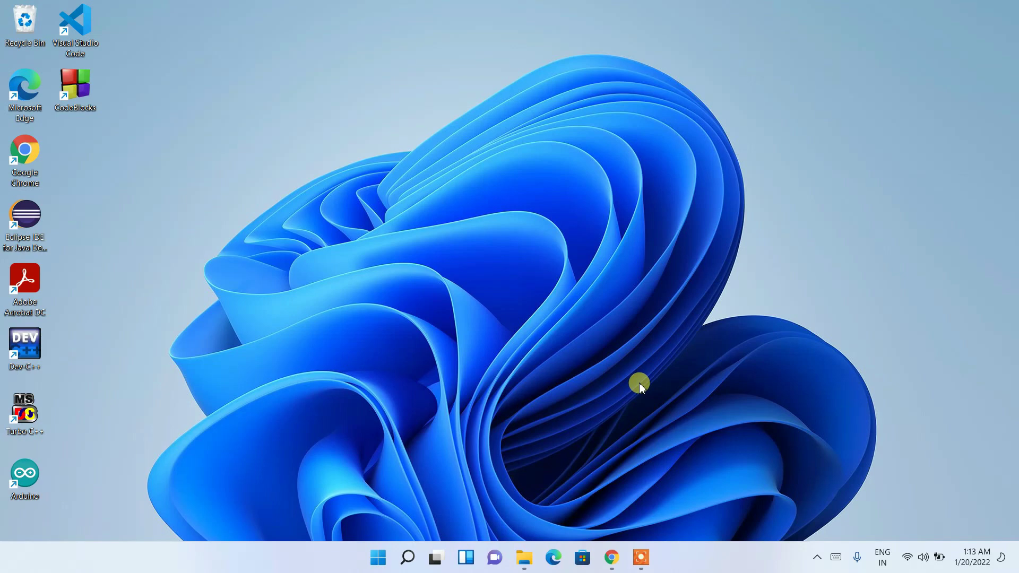
# Open C:\Program Files\mingw-w64\x86_64-8.1.0-posix-seh-rt_v6-rev0 in File Explorer
pyautogui.click(524, 557)
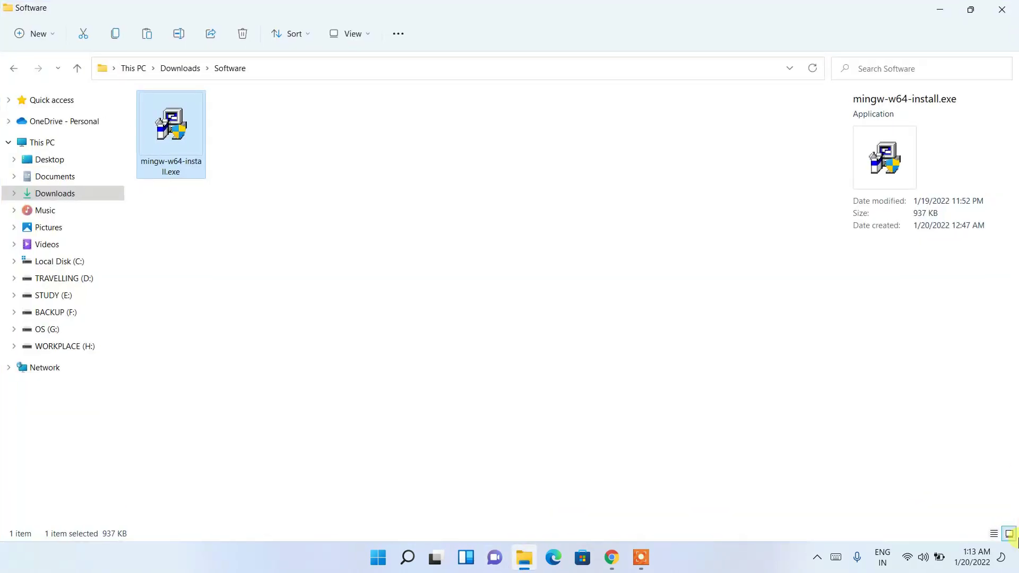
pyautogui.click(51, 262)
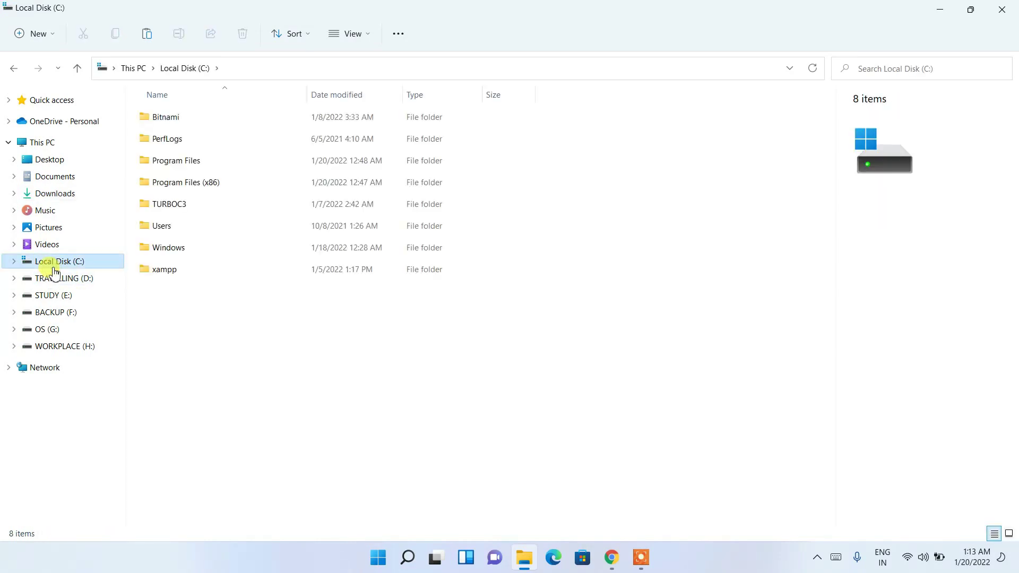
pyautogui.doubleClick(168, 168)
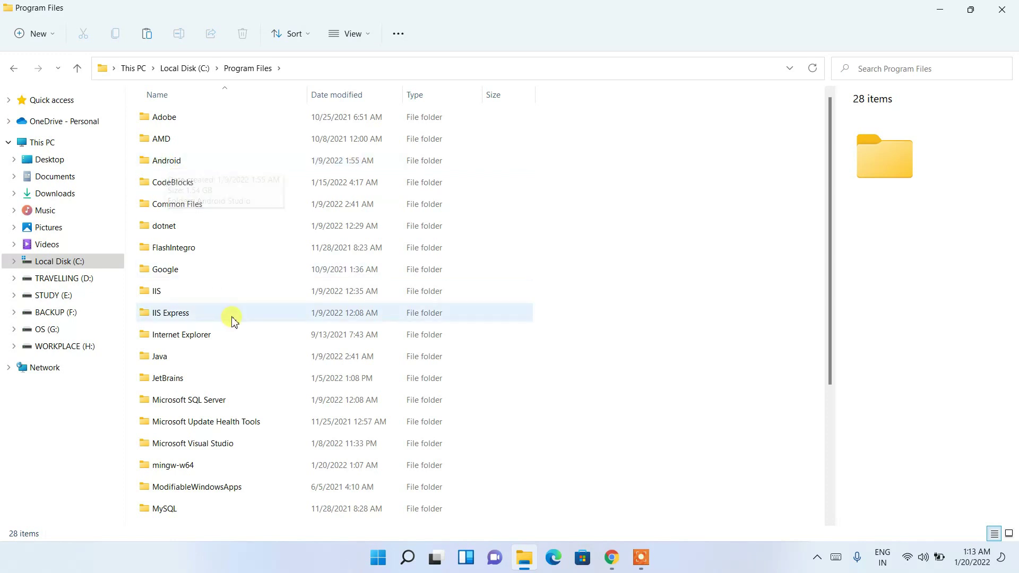
pyautogui.scroll(-1, 209, 449)
pyautogui.click(200, 408)
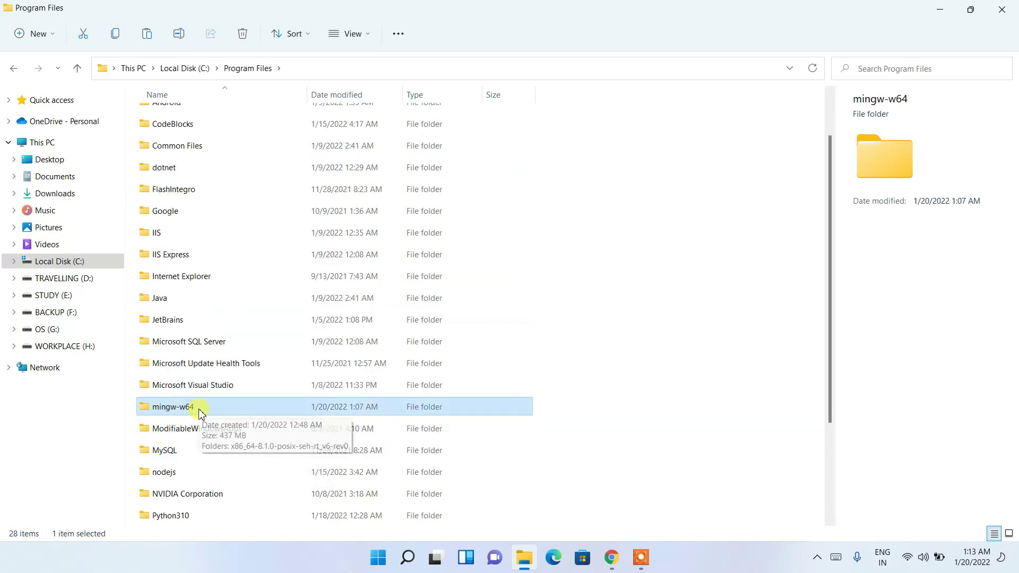
pyautogui.doubleClick(195, 410)
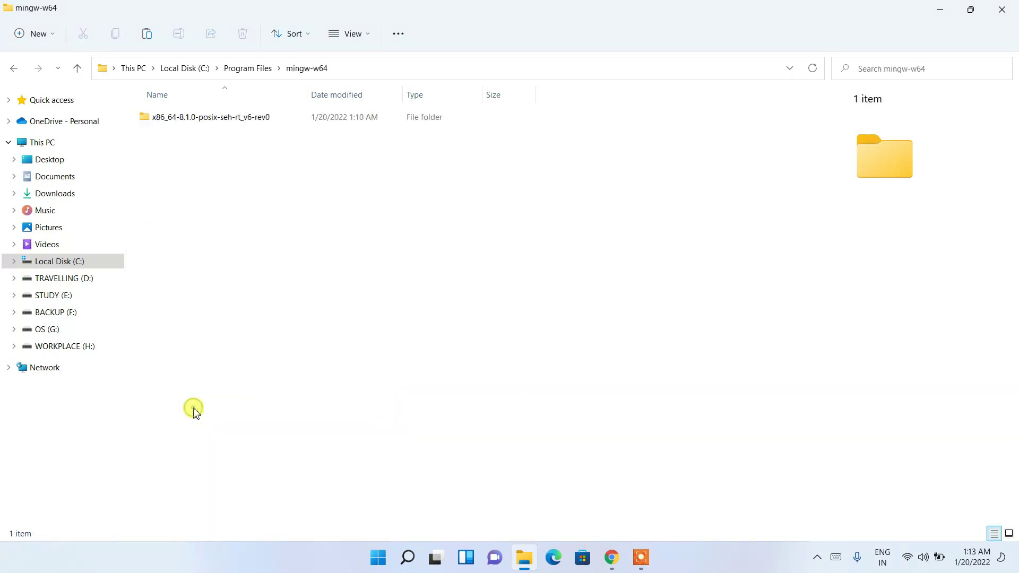
pyautogui.click(202, 121)
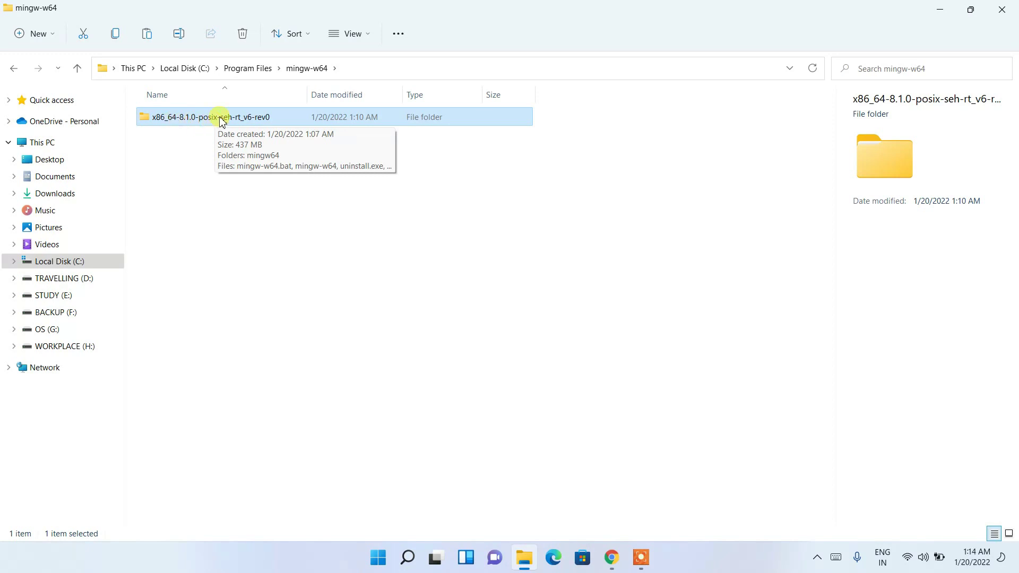
pyautogui.doubleClick(219, 117)
# Open the mingw64\bin folder and copy its full path from the address bar
pyautogui.click(167, 120)
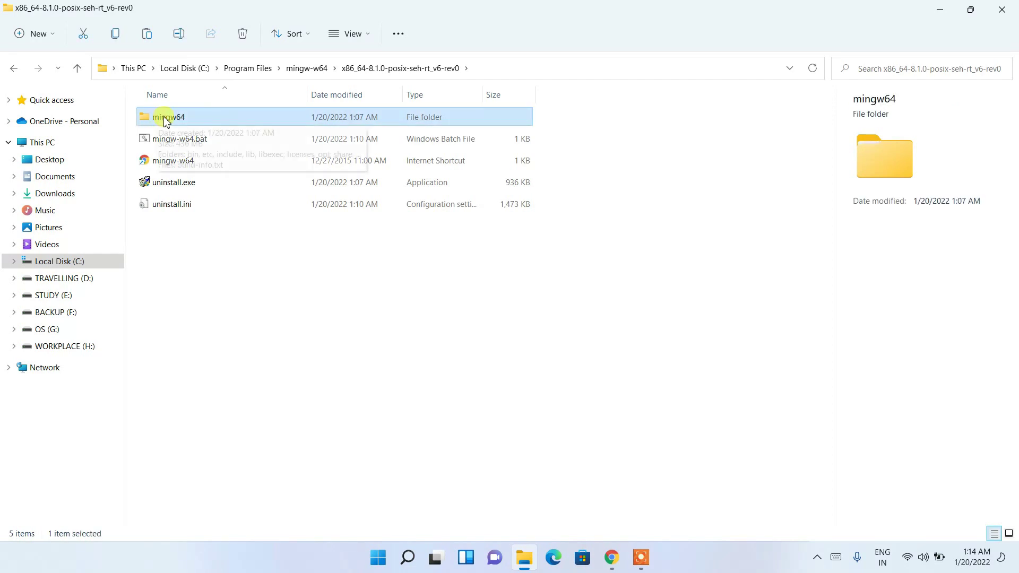
pyautogui.click(193, 118)
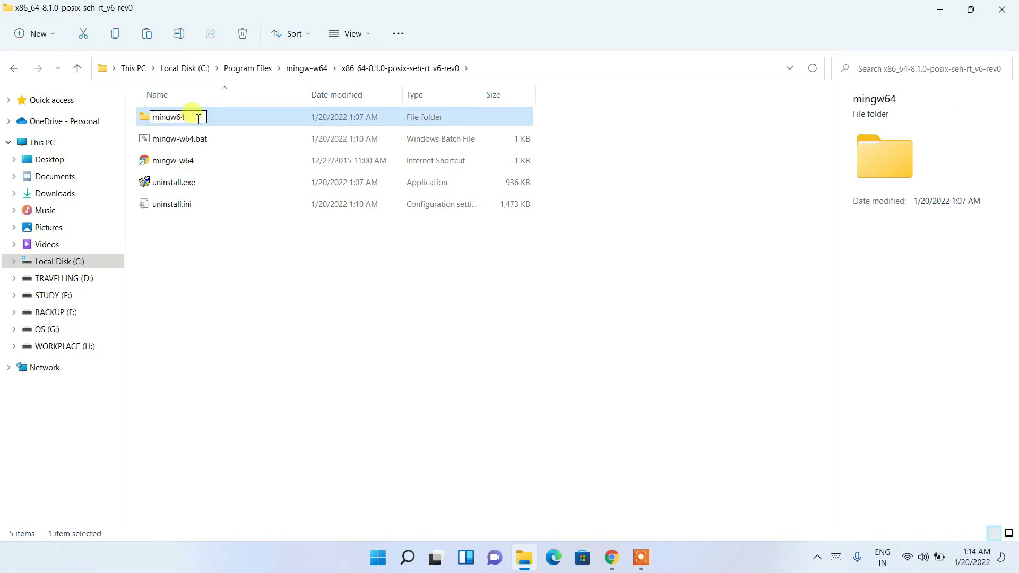
pyautogui.click(223, 249)
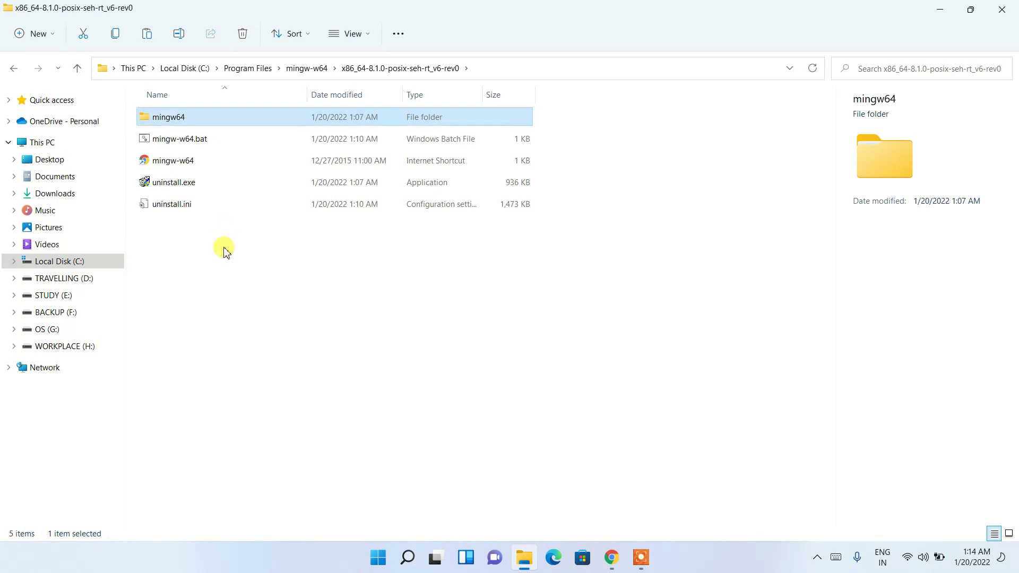
pyautogui.doubleClick(196, 118)
pyautogui.click(196, 117)
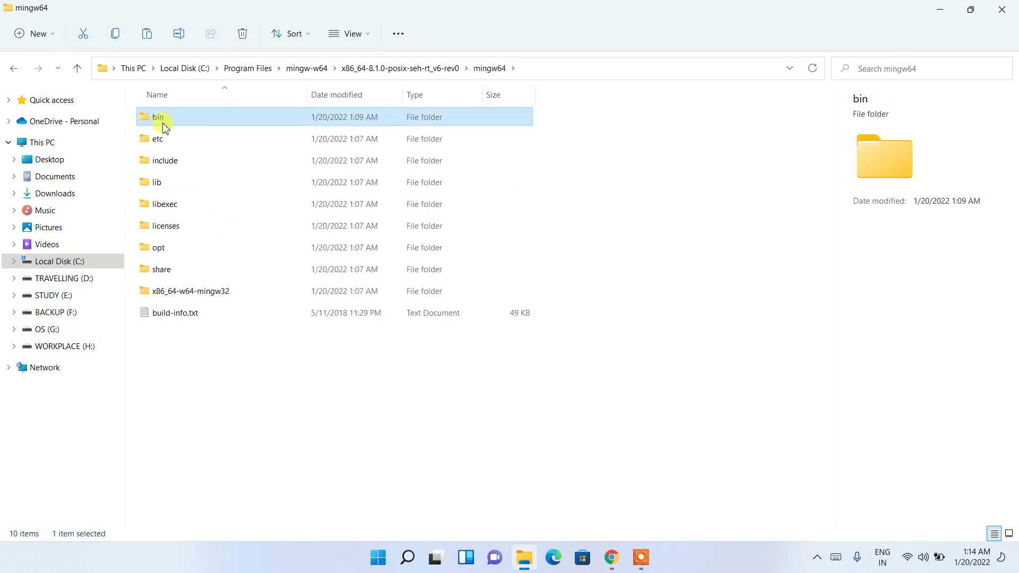
pyautogui.doubleClick(196, 119)
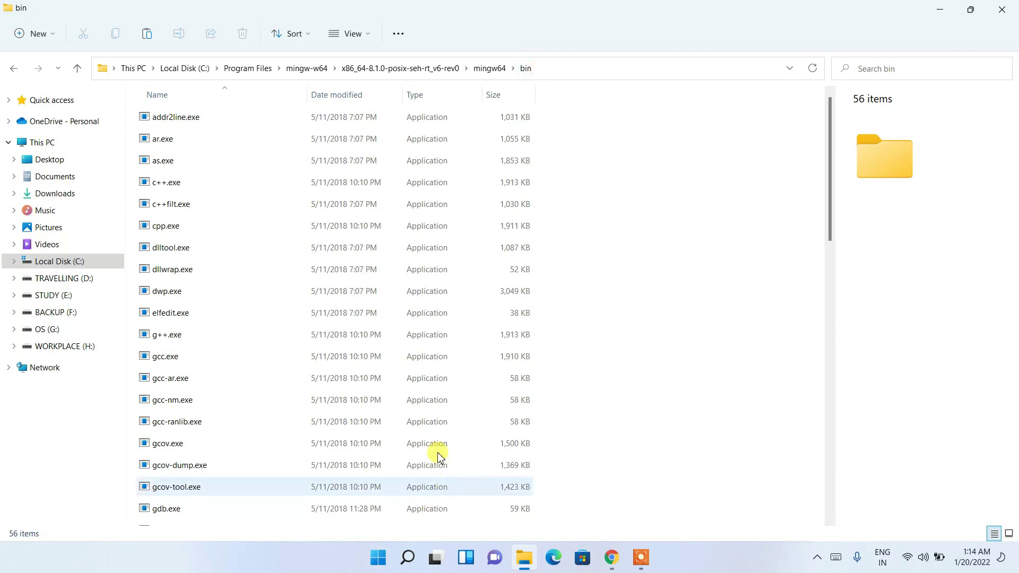
pyautogui.click(598, 69)
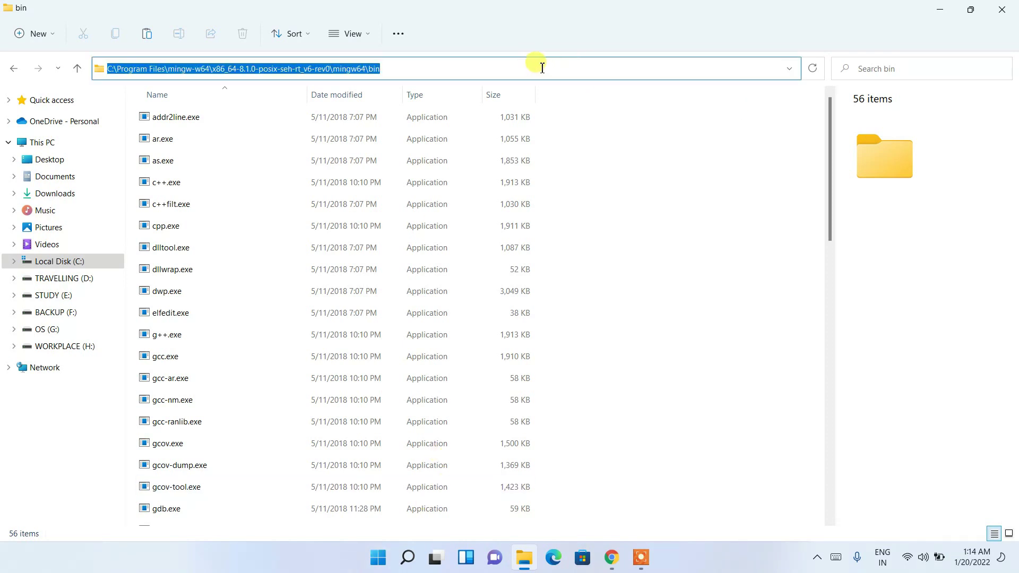
pyautogui.rightClick(534, 70)
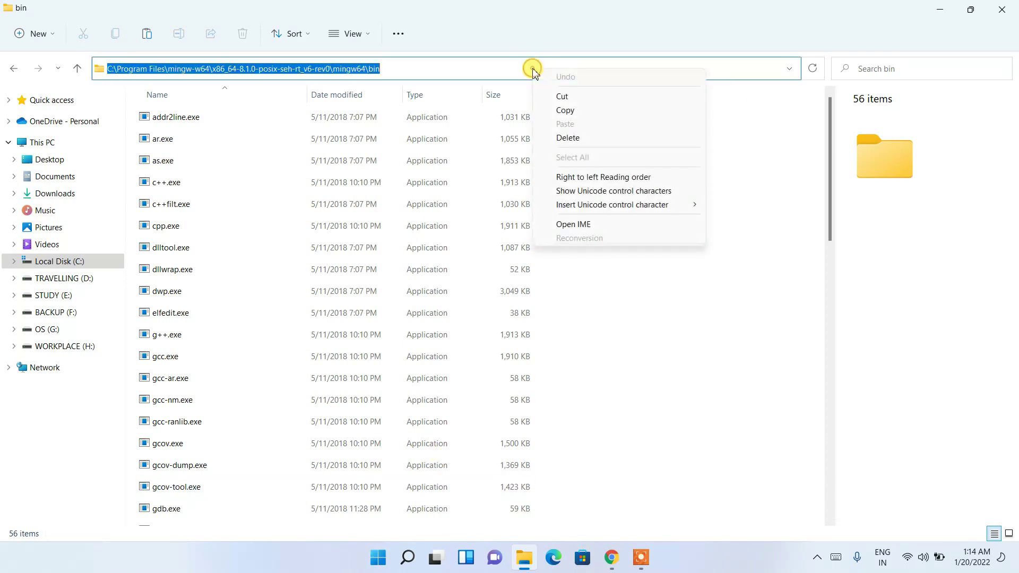
pyautogui.click(578, 113)
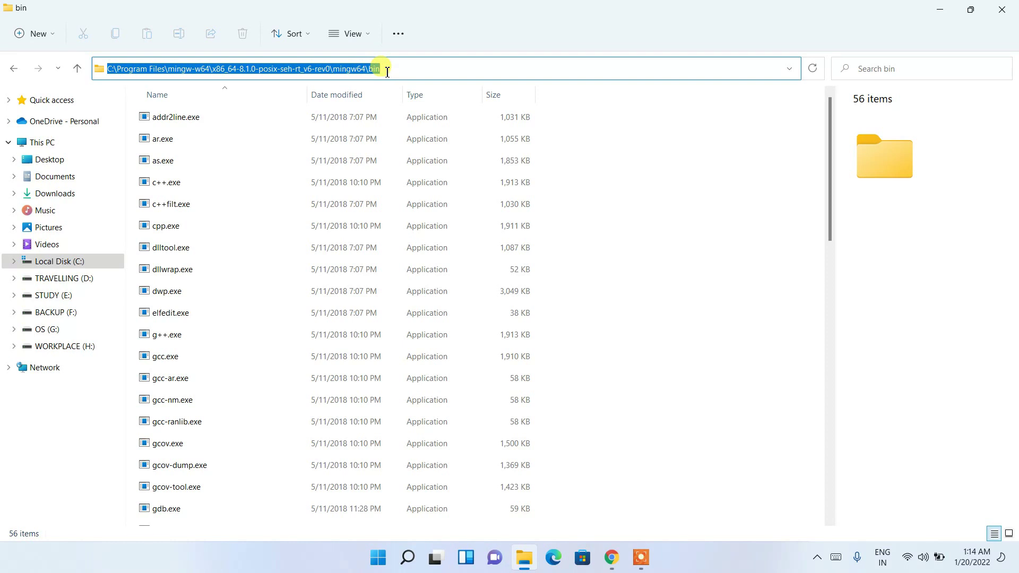
# Search Windows for 'enviro' and open Edit the system environment variables
pyautogui.click(408, 558)
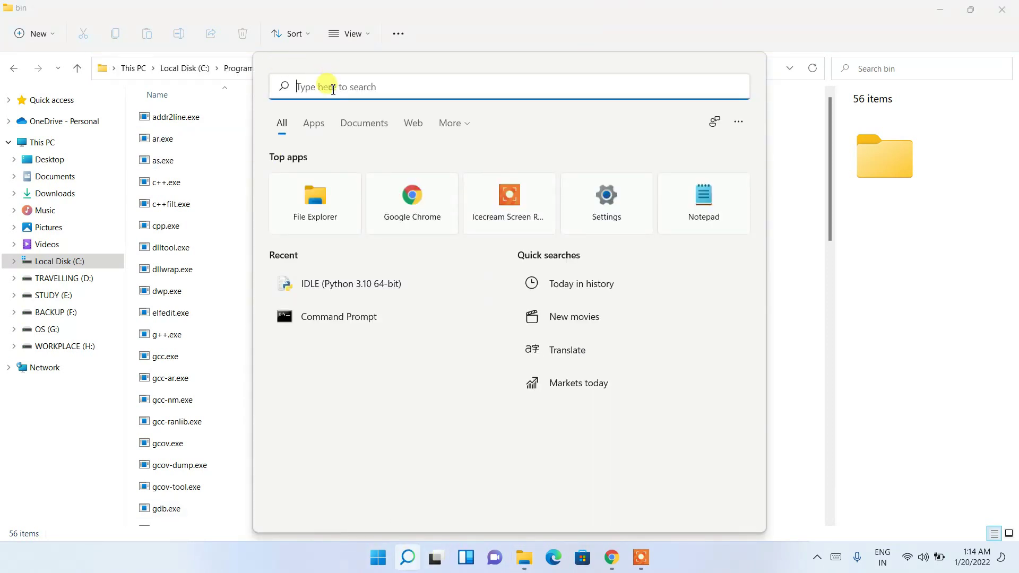
pyautogui.write('enviro')
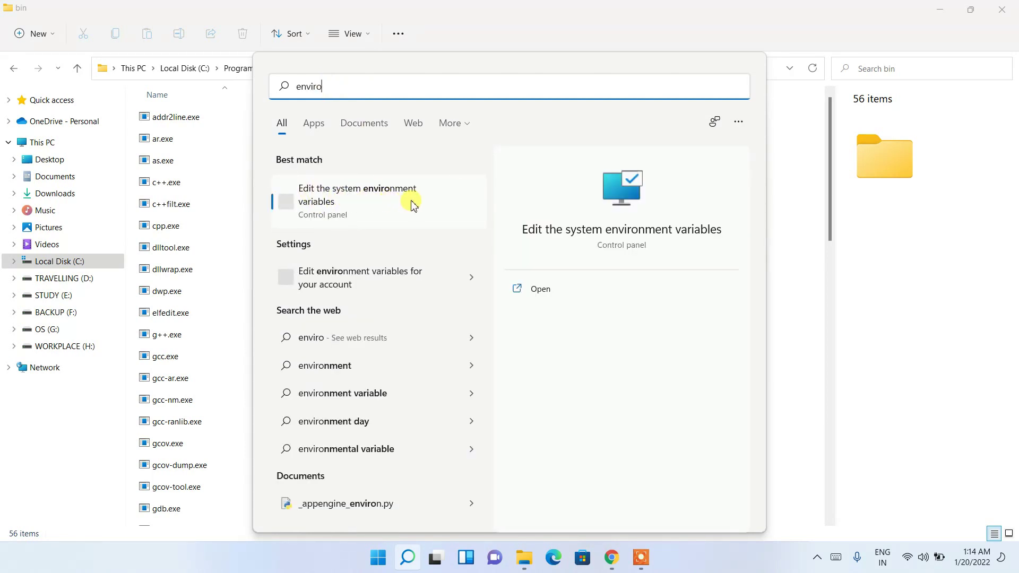
pyautogui.click(370, 206)
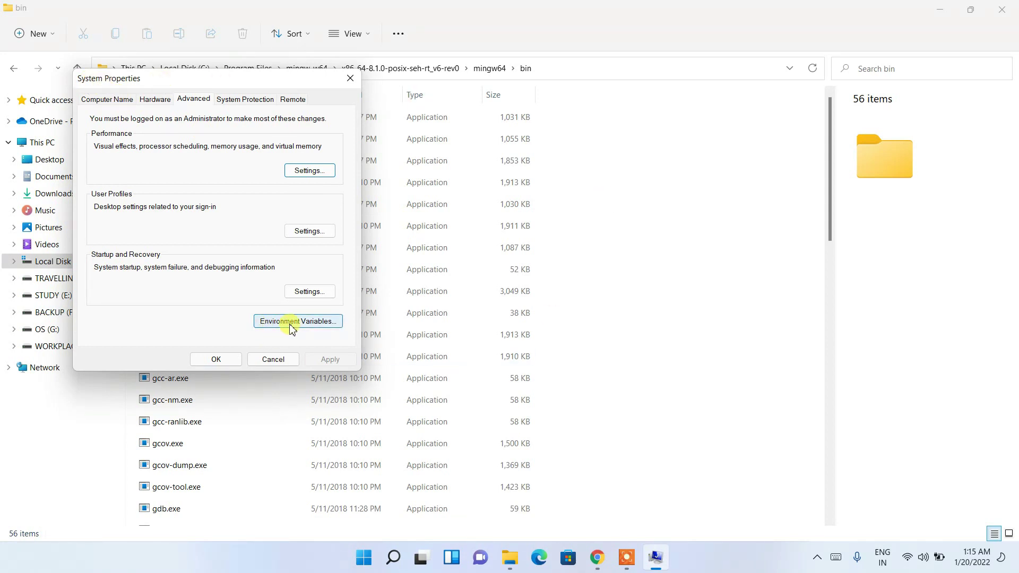
# Add the copied mingw64 bin path as a new entry in the system Path variable
pyautogui.click(322, 321)
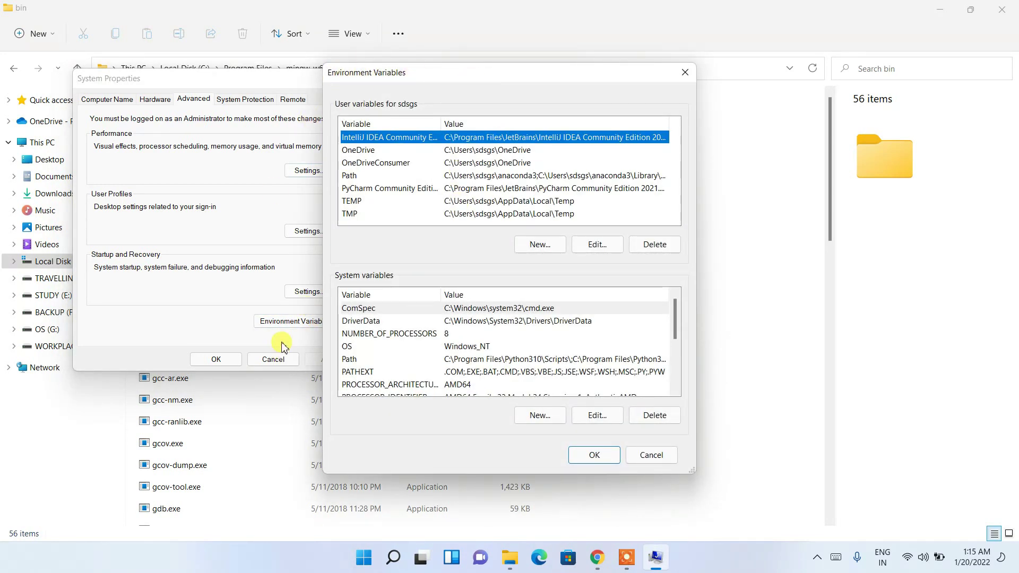
pyautogui.click(349, 359)
pyautogui.click(349, 360)
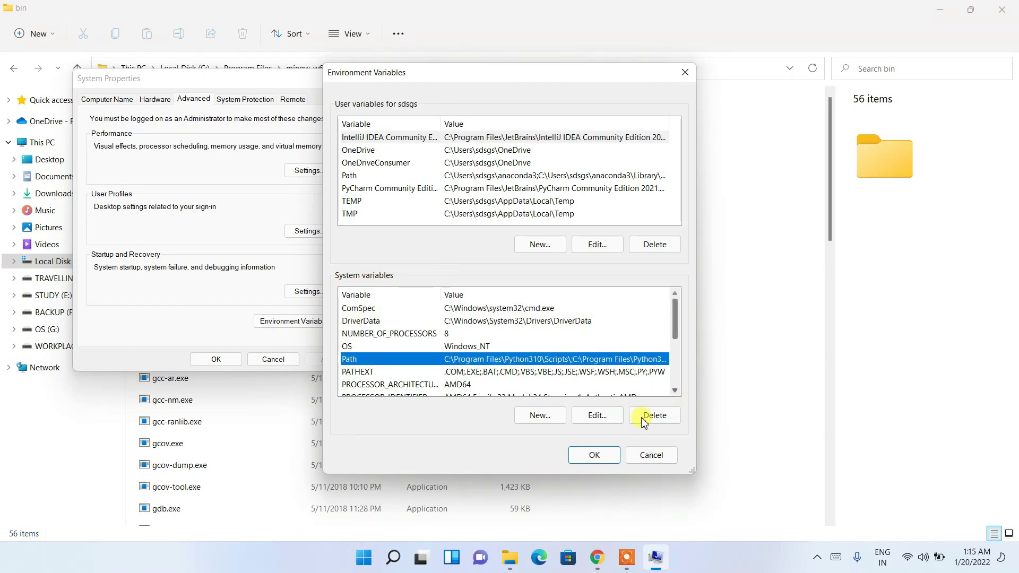
pyautogui.click(592, 418)
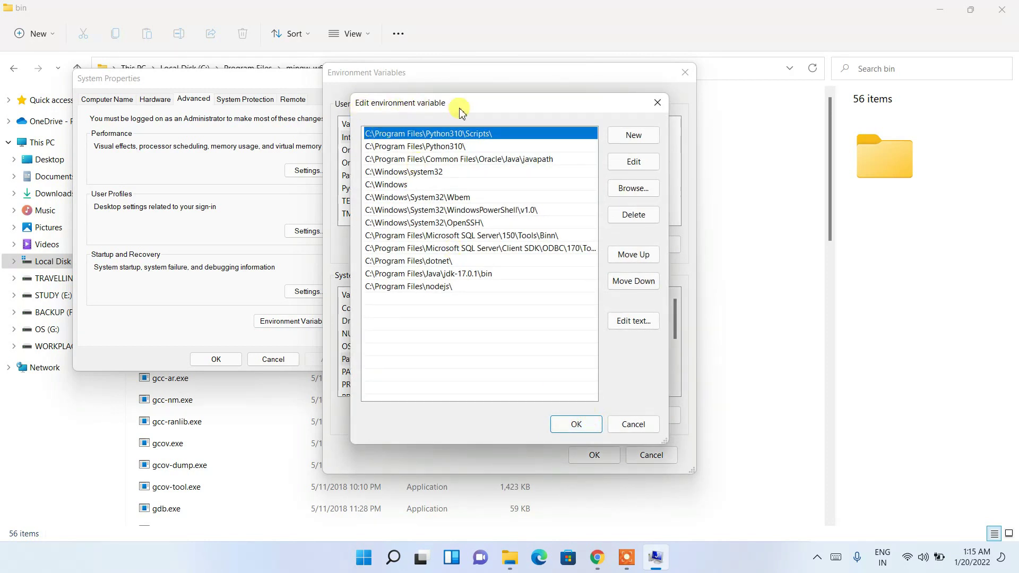
pyautogui.click(633, 137)
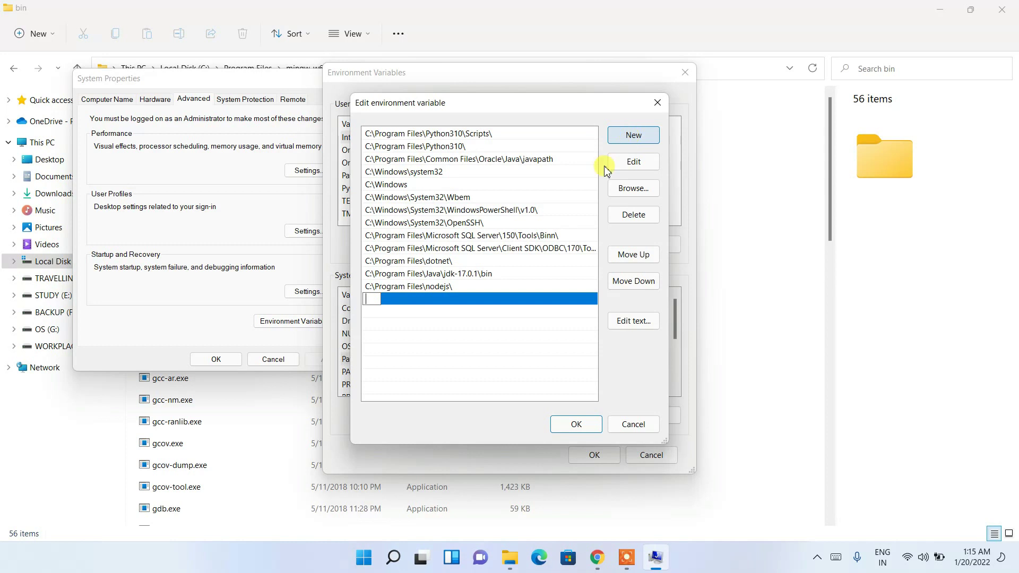
pyautogui.rightClick(369, 303)
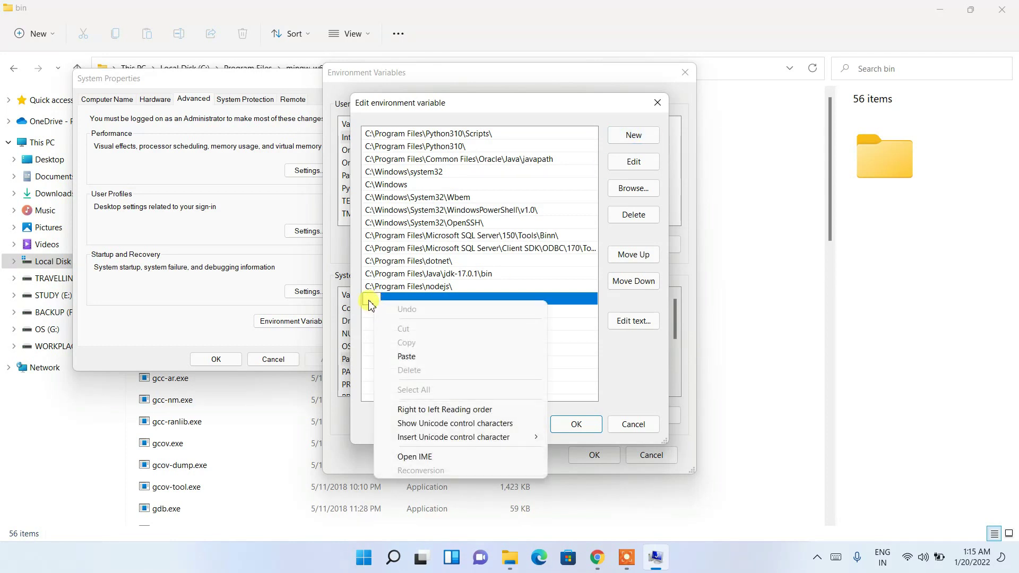
pyautogui.click(419, 357)
pyautogui.click(439, 325)
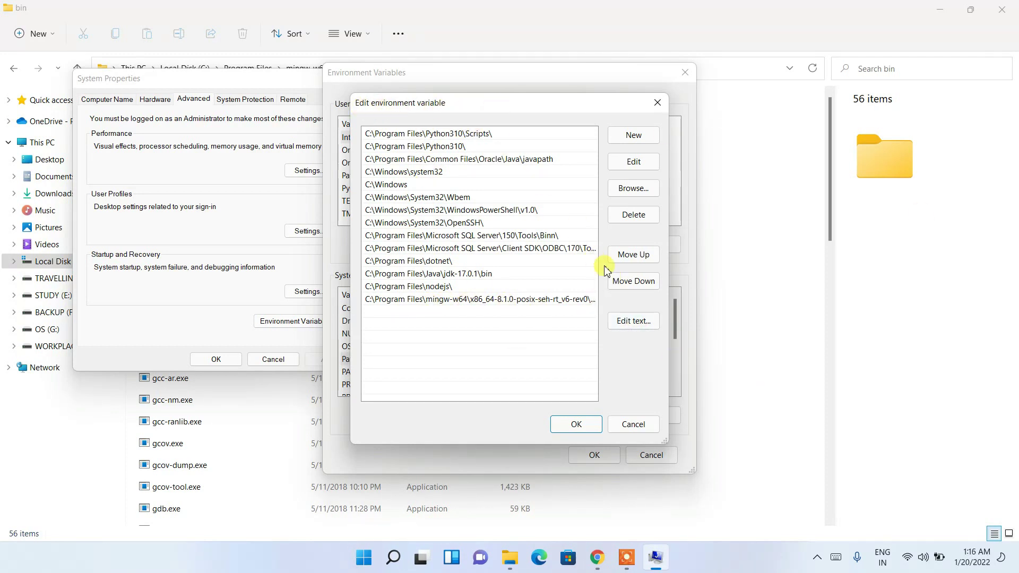
# Save the Path change, close System Properties, and minimize the bin folder window
pyautogui.click(591, 428)
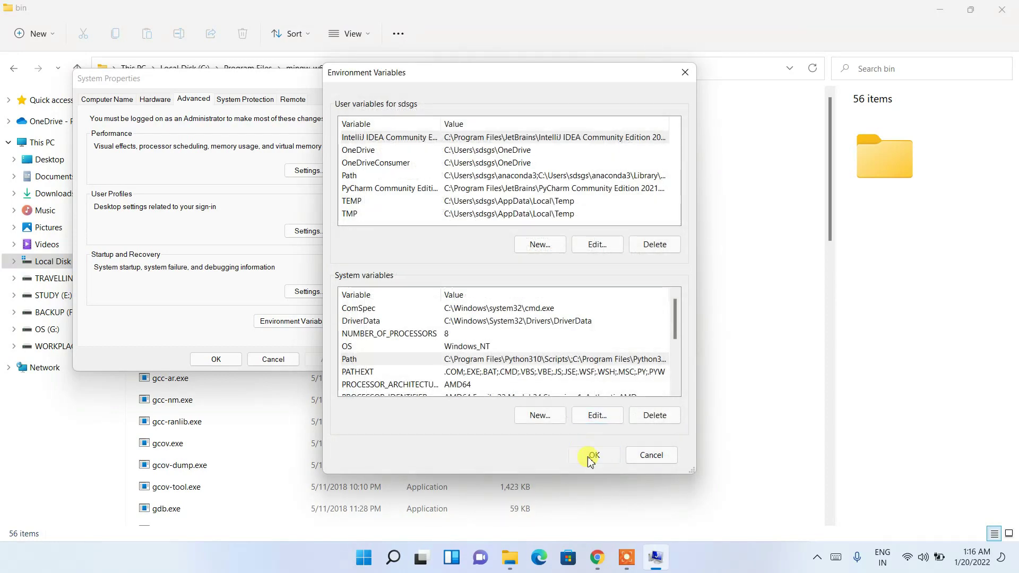
pyautogui.click(591, 455)
pyautogui.click(229, 358)
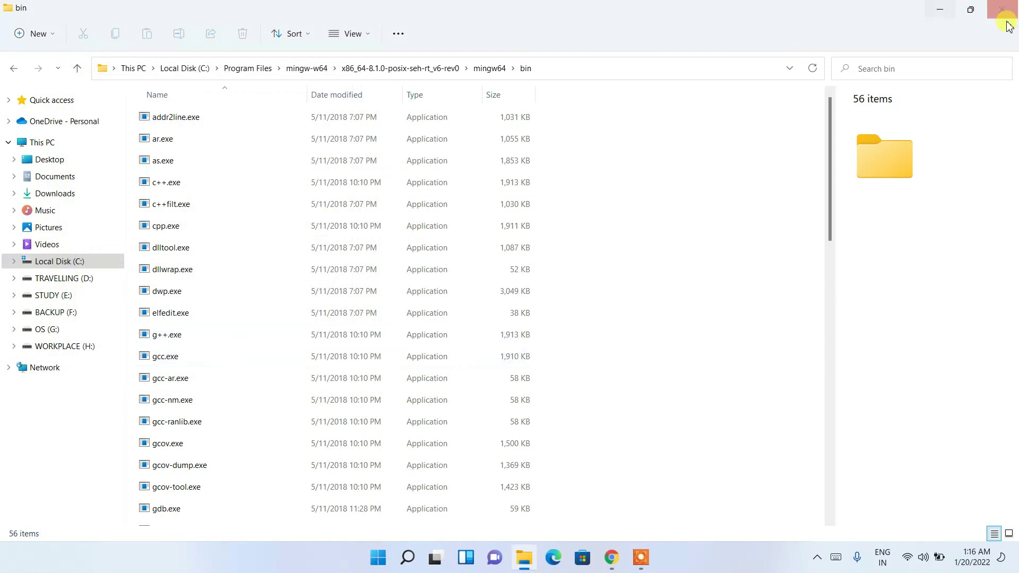
pyautogui.click(942, 9)
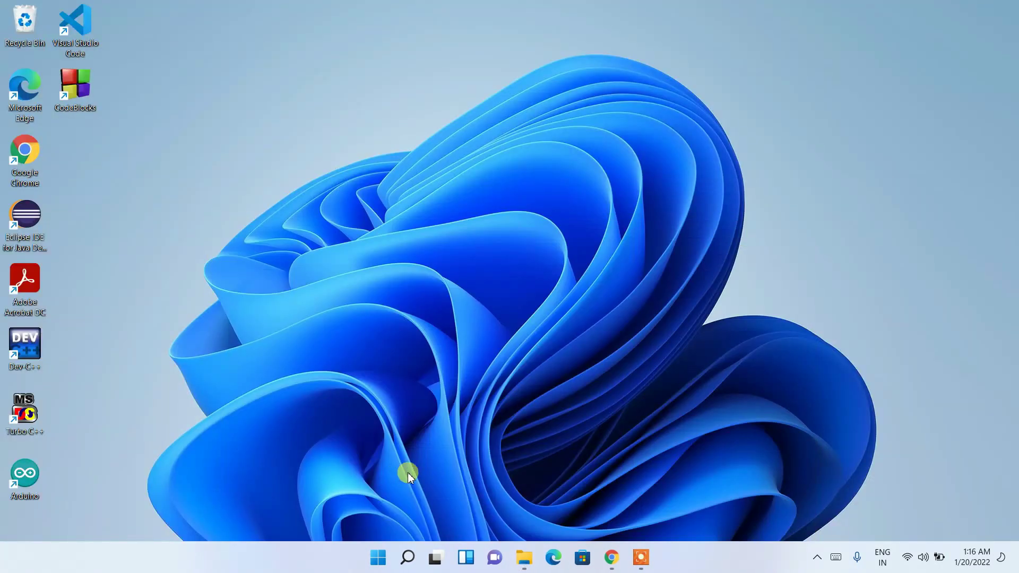
# Search Windows for cmd and launch Command Prompt from the best match
pyautogui.click(407, 562)
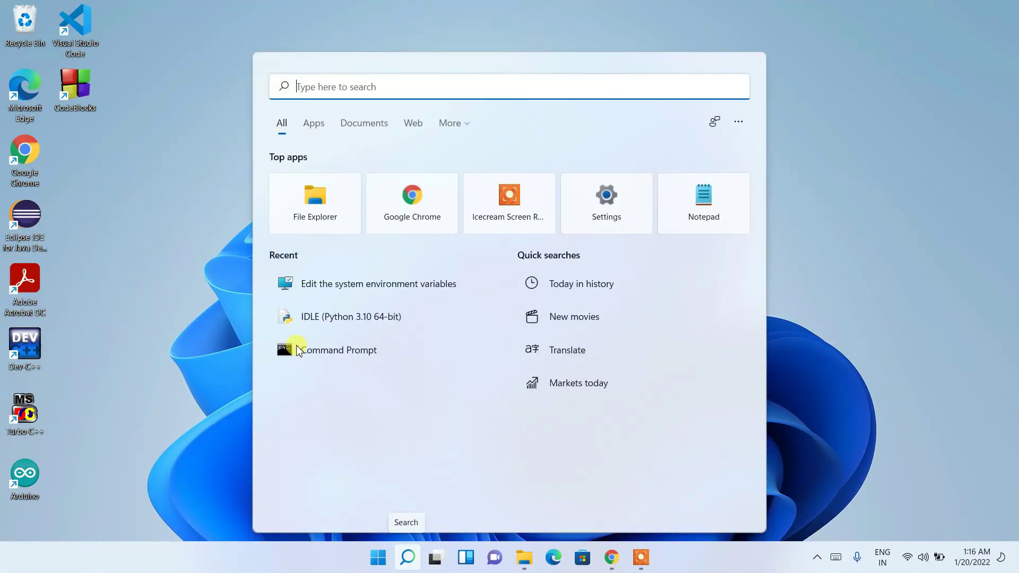
pyautogui.write('cmd')
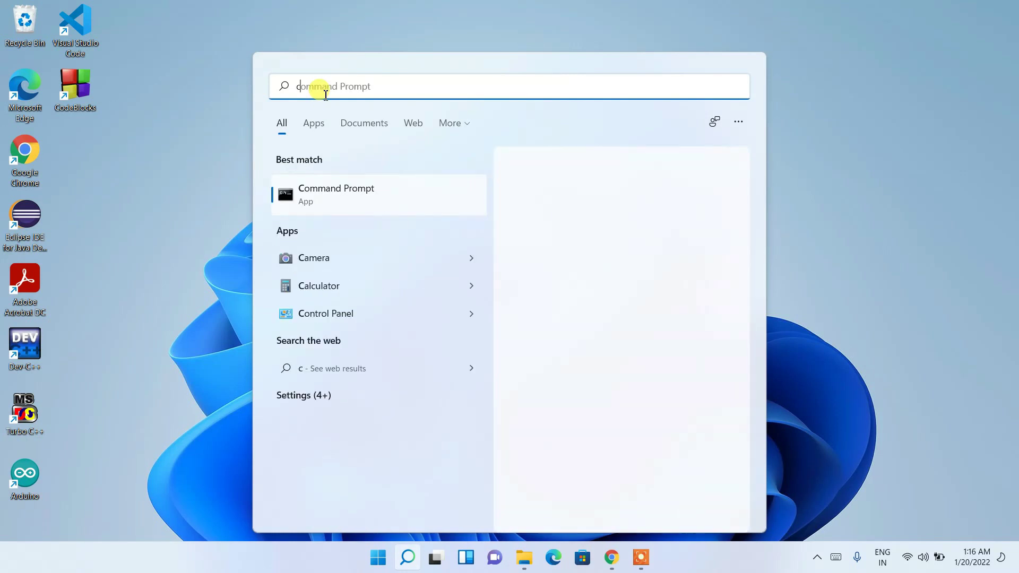
pyautogui.click(346, 200)
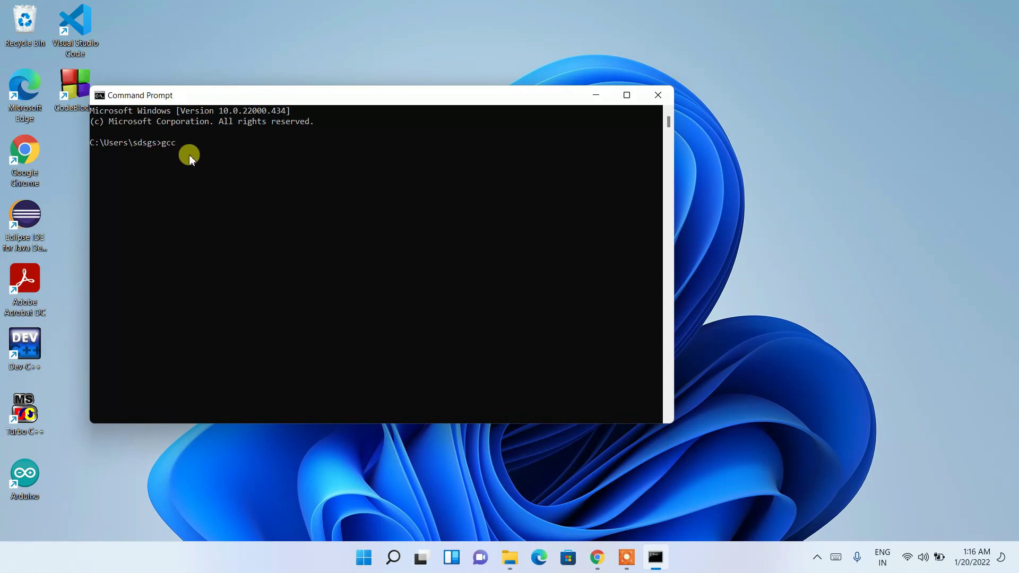
# Run gcc --version to check the installed compiler
pyautogui.write('gcc --version')
pyautogui.press('Return')
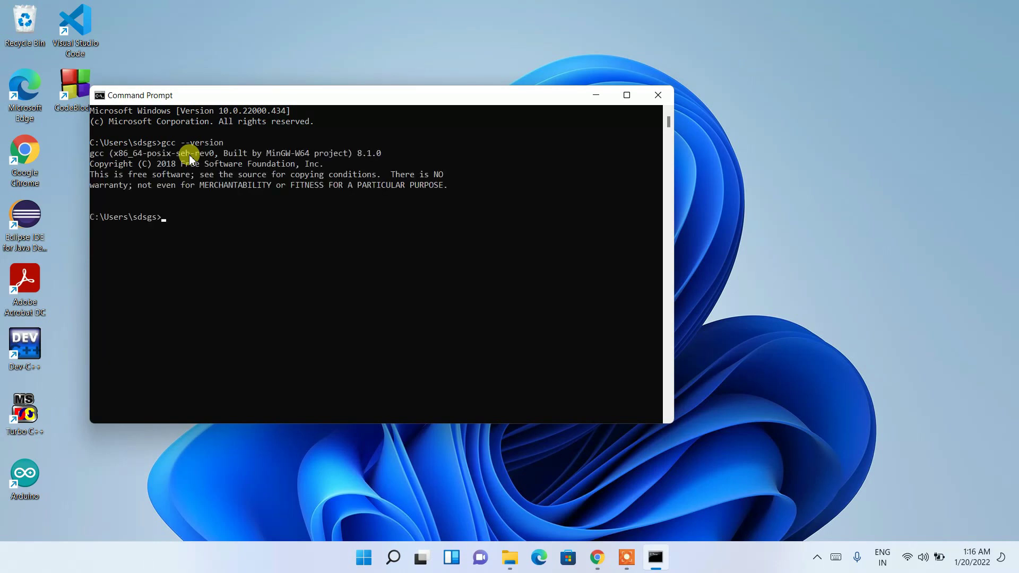
pyautogui.click(90, 157)
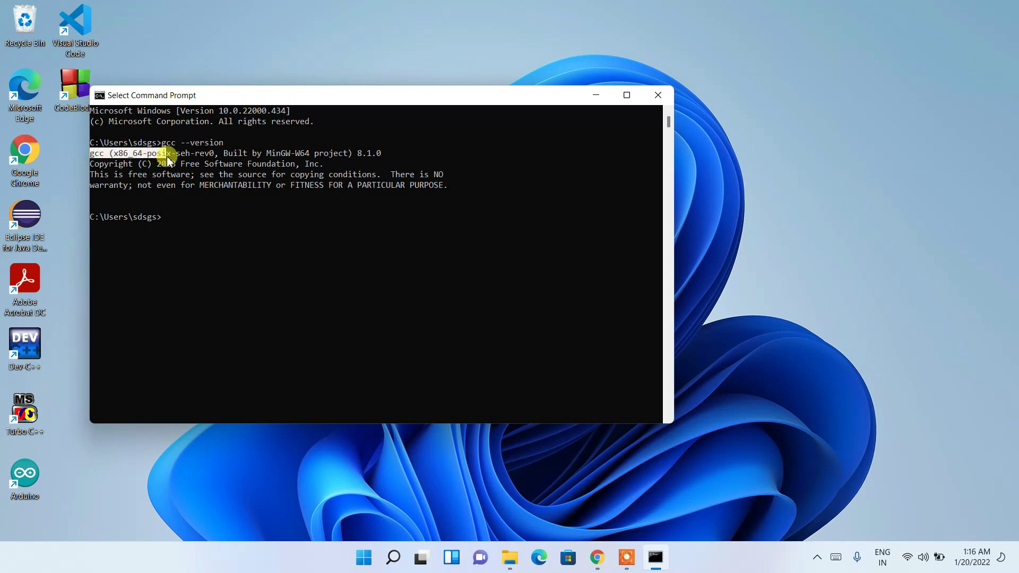
pyautogui.click(234, 164)
# Highlight the MinGW-W64 8.1.0 version output, then close Command Prompt
pyautogui.moveTo(262, 153); pyautogui.dragTo(392, 156)
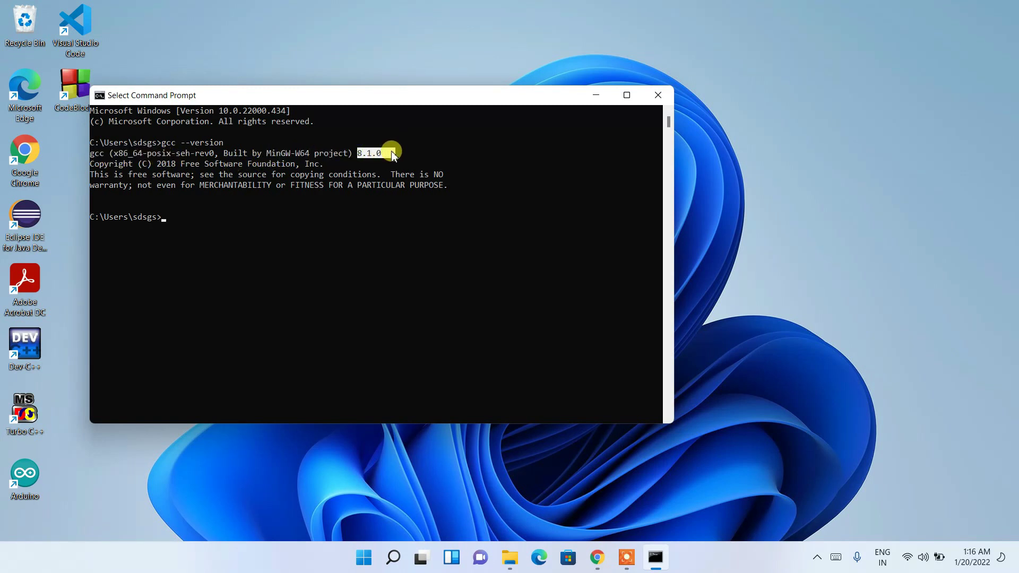
pyautogui.click(341, 175)
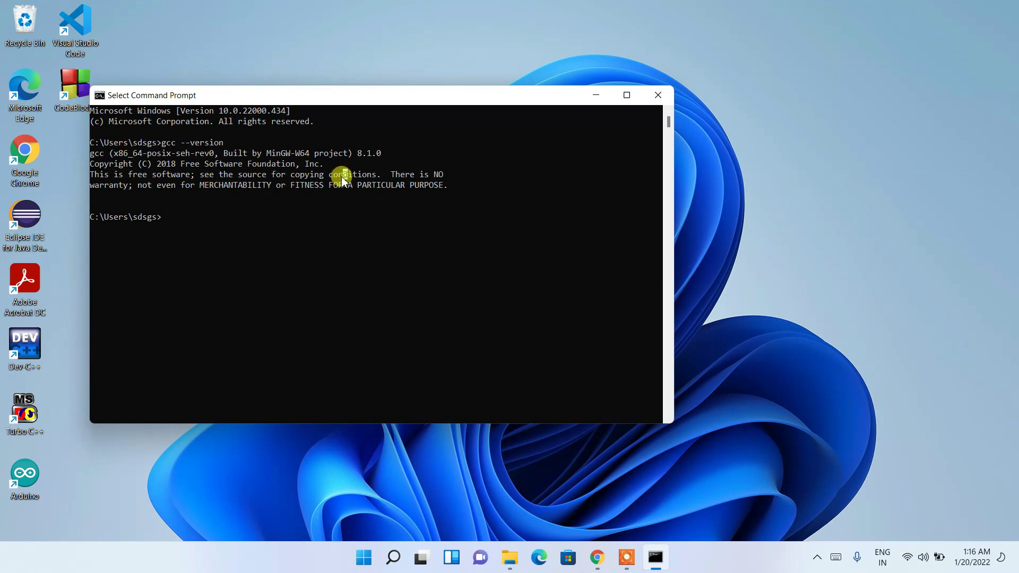
pyautogui.moveTo(456, 186); pyautogui.dragTo(68, 150)
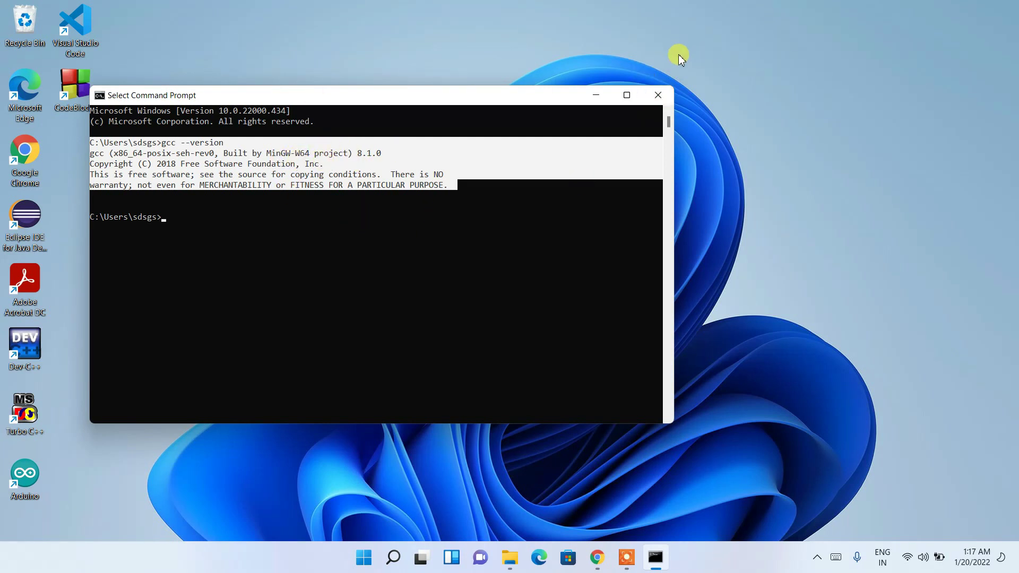
pyautogui.click(657, 96)
# Create a desktop folder named c-workspace and open it in a maximized window
pyautogui.rightClick(245, 64)
pyautogui.moveTo(328, 169)
pyautogui.click(507, 171)
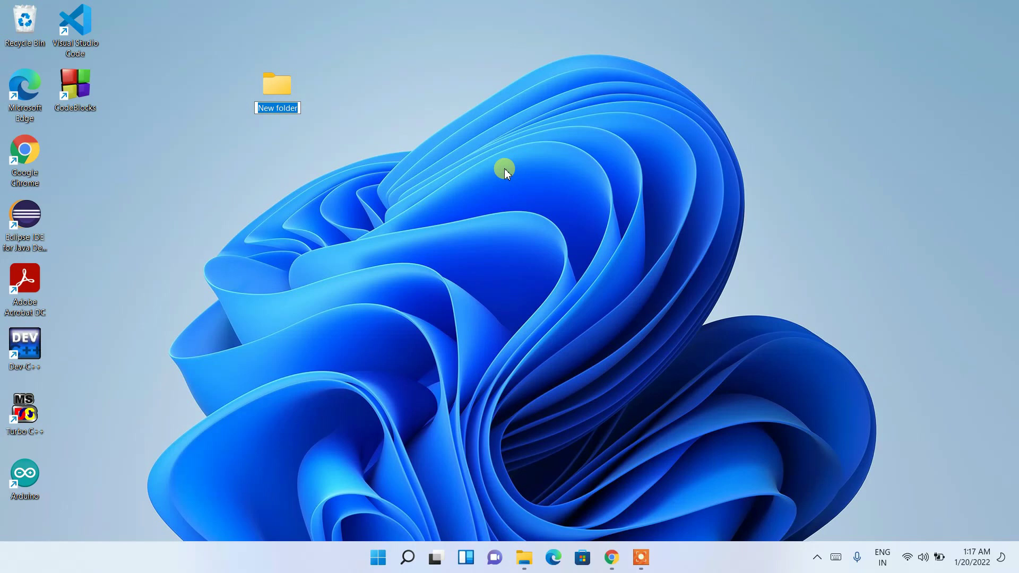
pyautogui.write('c-workspace')
pyautogui.press('Return')
pyautogui.press('Return')
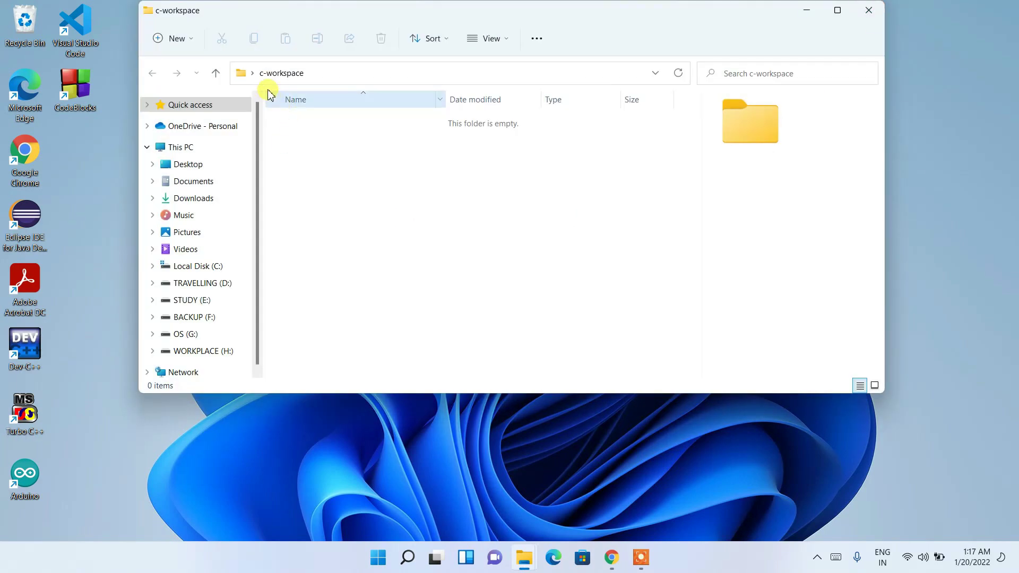
pyautogui.click(837, 11)
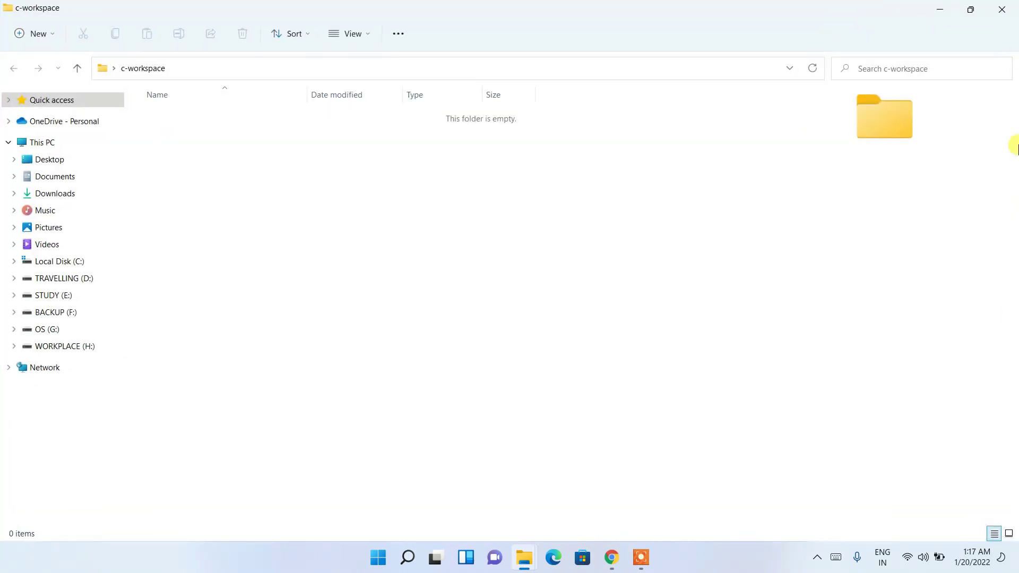
pyautogui.rightClick(196, 132)
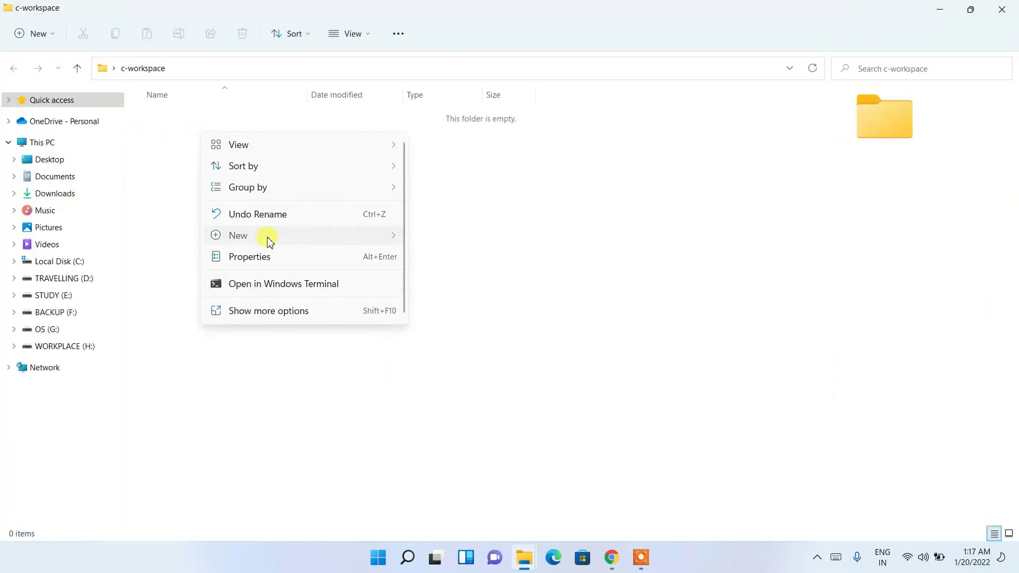
# Create a text document in c-workspace, keeping the default name New Text Document.txt
pyautogui.moveTo(268, 240)
pyautogui.click(455, 298)
pyautogui.click(271, 212)
pyautogui.click(187, 119)
pyautogui.click(224, 115)
pyautogui.moveTo(239, 117); pyautogui.dragTo(222, 118)
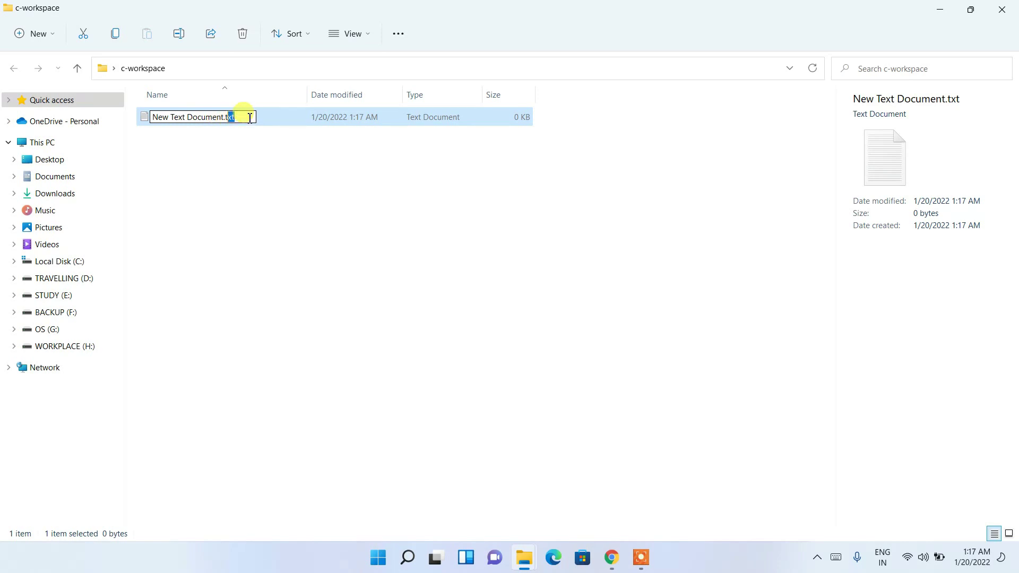
pyautogui.click(283, 127)
# Turn on File name extensions in the folder's View > Show options
pyautogui.click(351, 33)
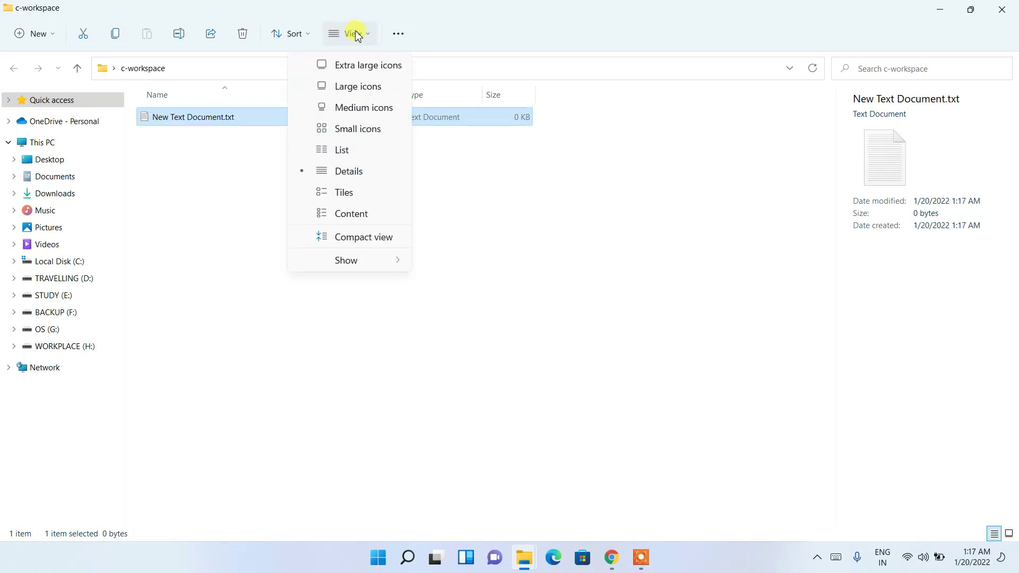
pyautogui.moveTo(361, 262)
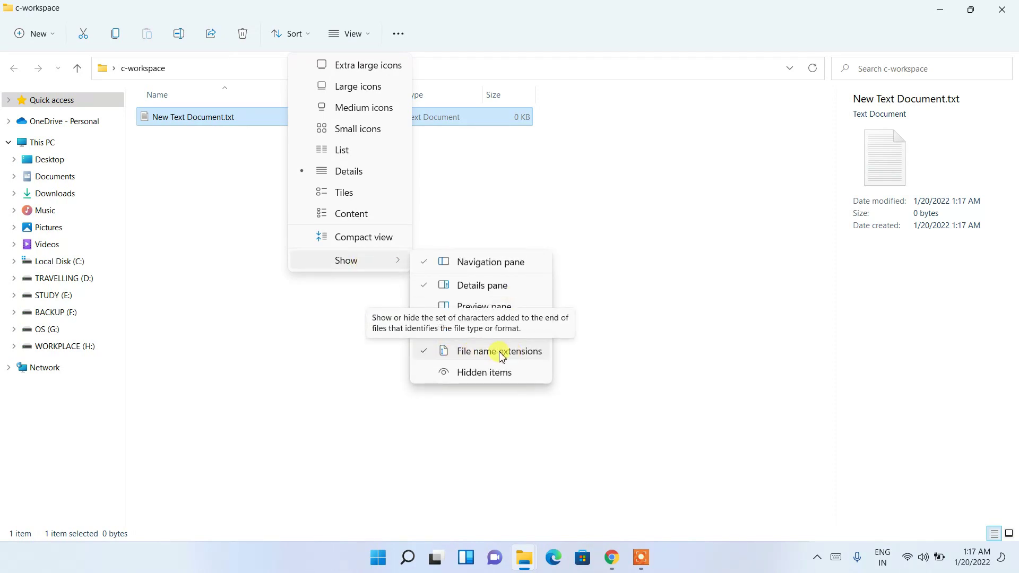
pyautogui.click(210, 181)
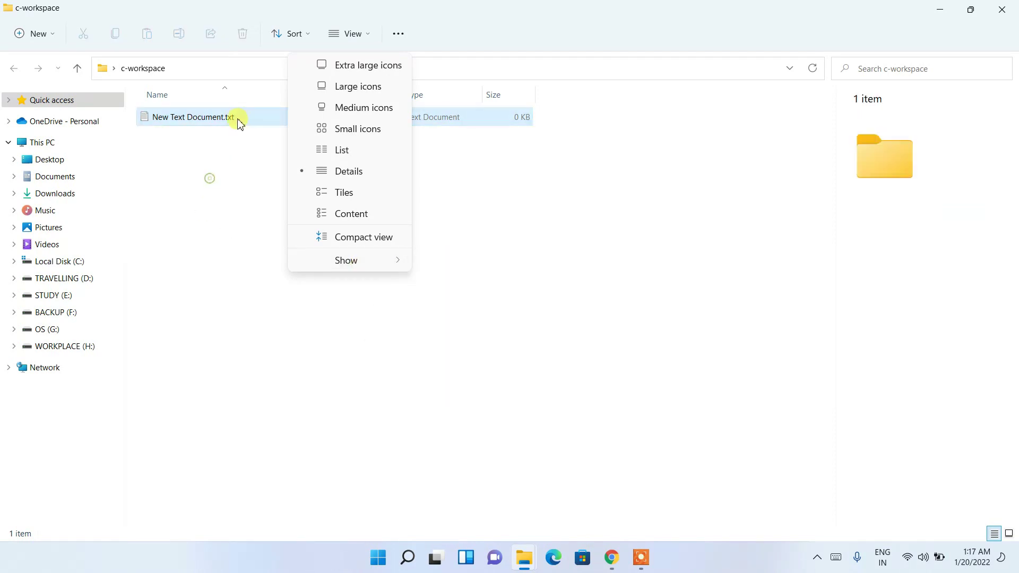
pyautogui.click(234, 121)
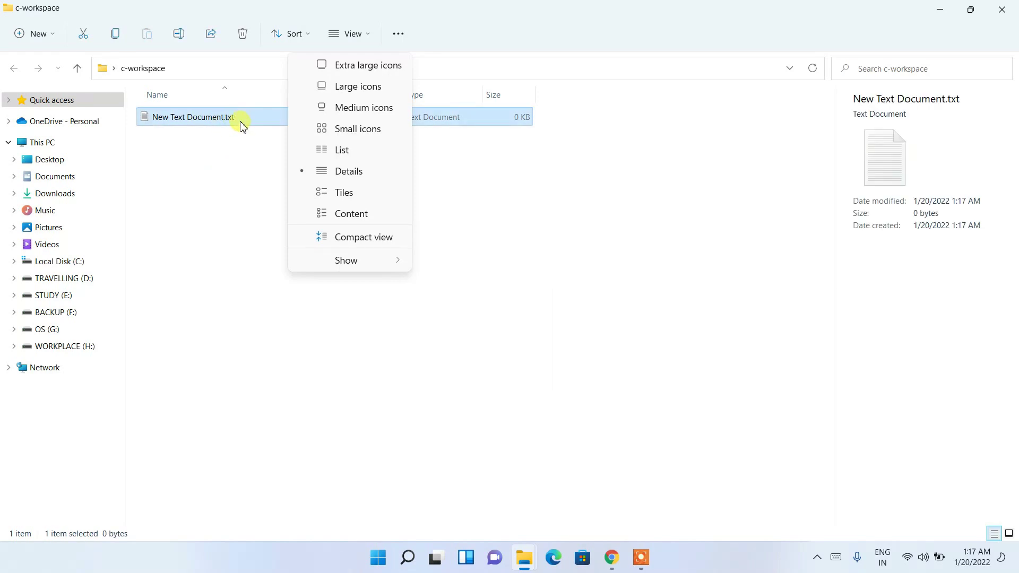
pyautogui.click(240, 197)
pyautogui.click(352, 35)
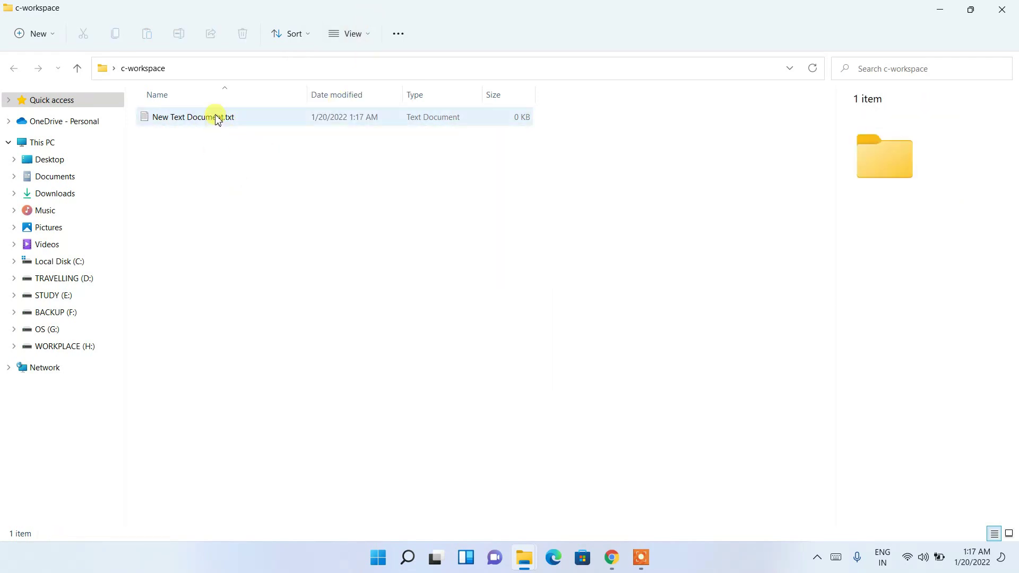
pyautogui.click(231, 121)
# Rename New Text Document.txt to HelloWorld.c and accept the extension-change warning
pyautogui.click(236, 119)
pyautogui.moveTo(236, 117); pyautogui.dragTo(223, 118)
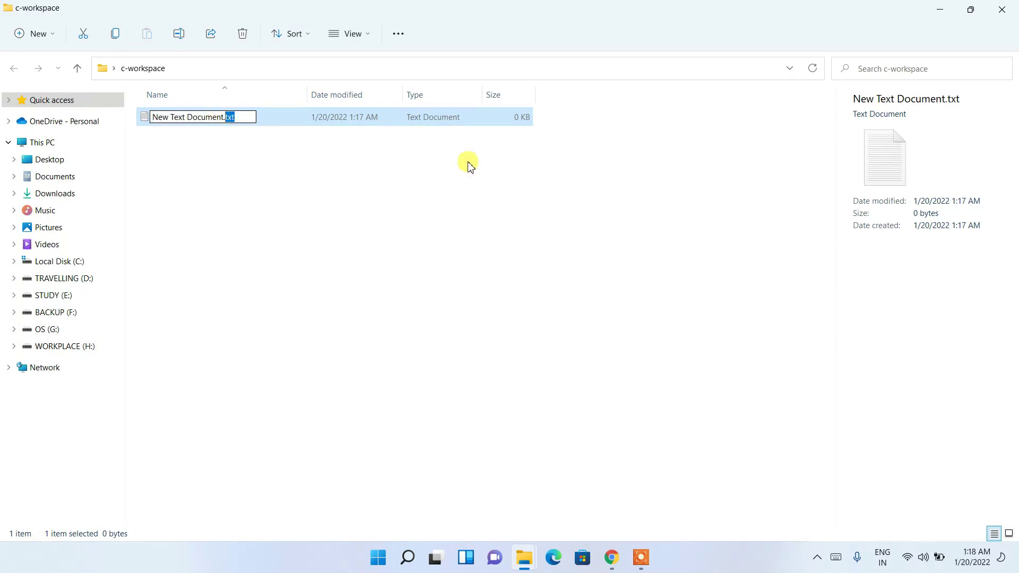
pyautogui.write('c')
pyautogui.press('BackSpace')
pyautogui.press('BackSpace')
pyautogui.press('BackSpace')
pyautogui.press('BackSpace')
pyautogui.press('BackSpace')
pyautogui.press('BackSpace')
pyautogui.press('BackSpace')
pyautogui.press('BackSpace')
pyautogui.press('BackSpace')
pyautogui.press('BackSpace')
pyautogui.press('BackSpace')
pyautogui.press('BackSpace')
pyautogui.press('BackSpace')
pyautogui.press('BackSpace')
pyautogui.press('BackSpace')
pyautogui.press('BackSpace')
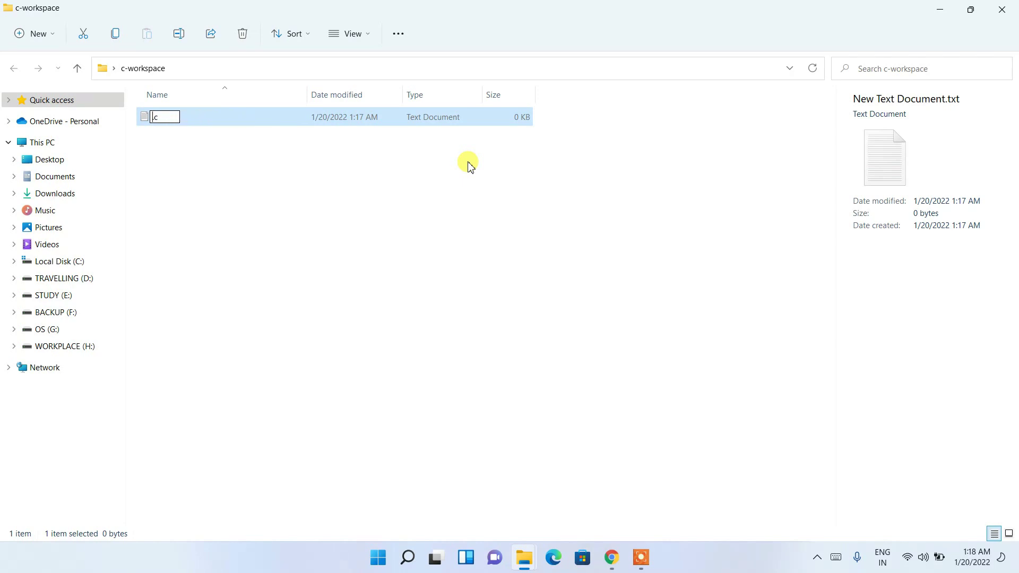
pyautogui.write('HelloWorld')
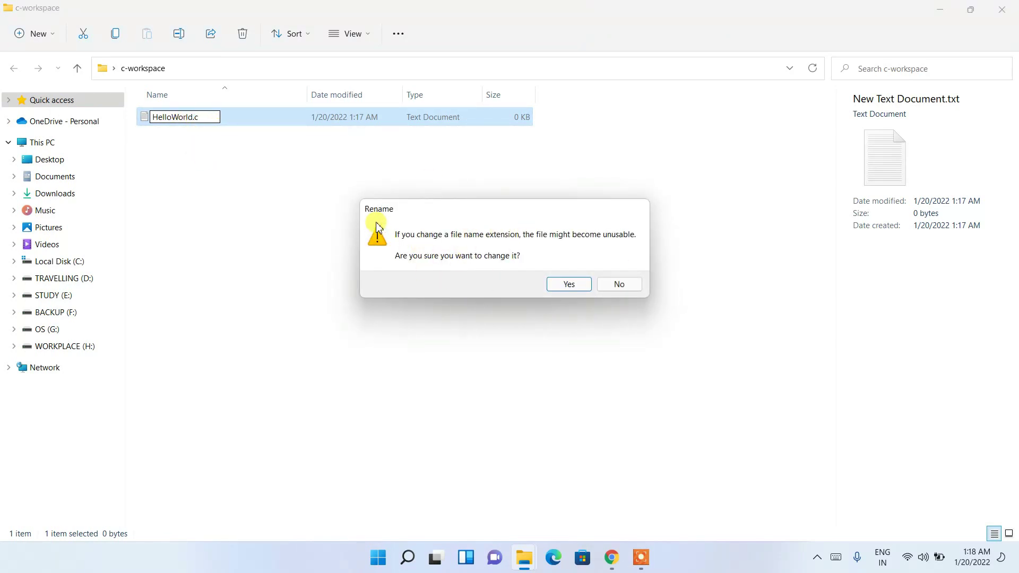
pyautogui.click(567, 287)
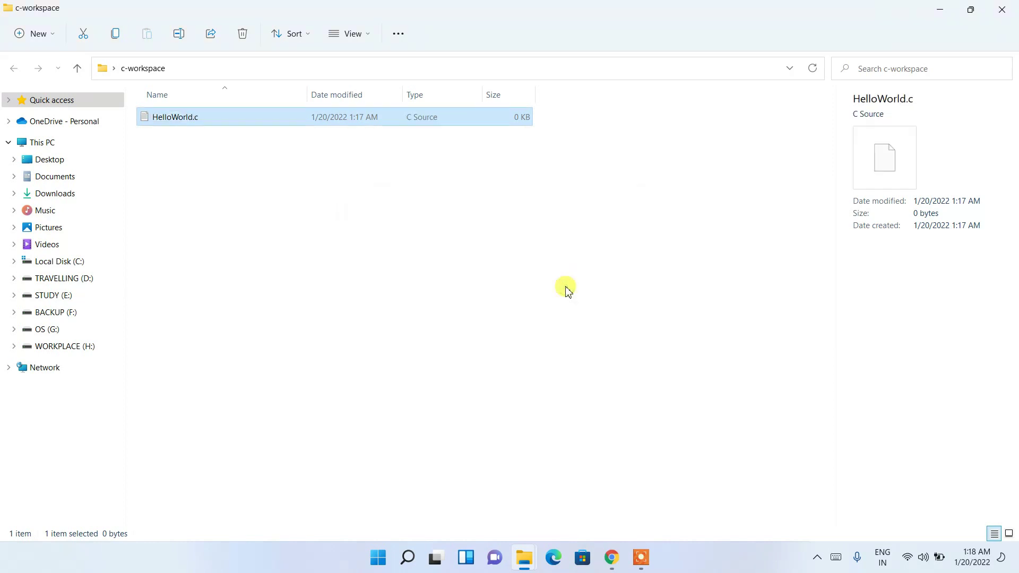
pyautogui.click(226, 191)
pyautogui.click(189, 121)
# Open HelloWorld.c with Notepad, chosen from the More apps list
pyautogui.doubleClick(219, 115)
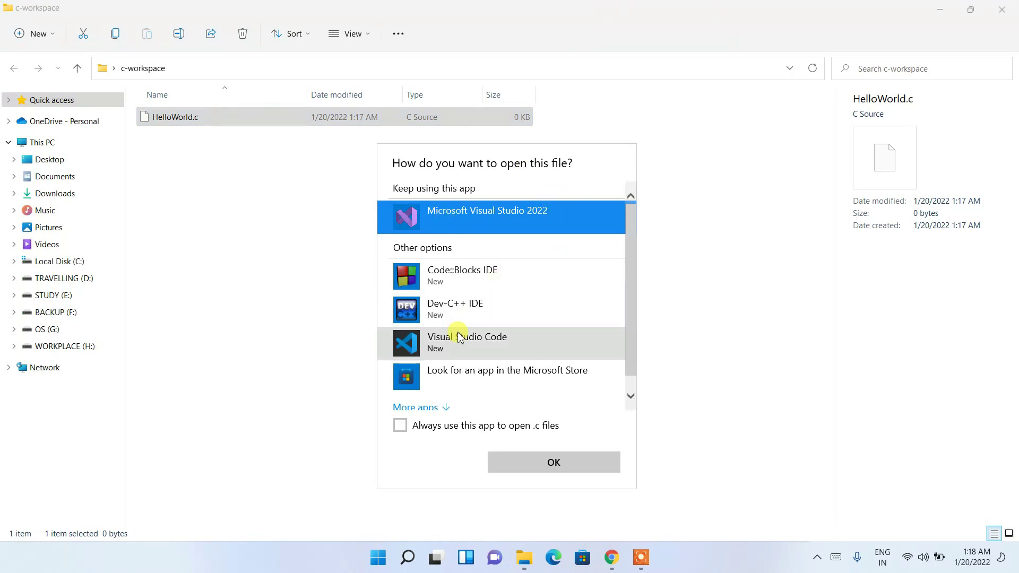
pyautogui.scroll(-1, 511, 314)
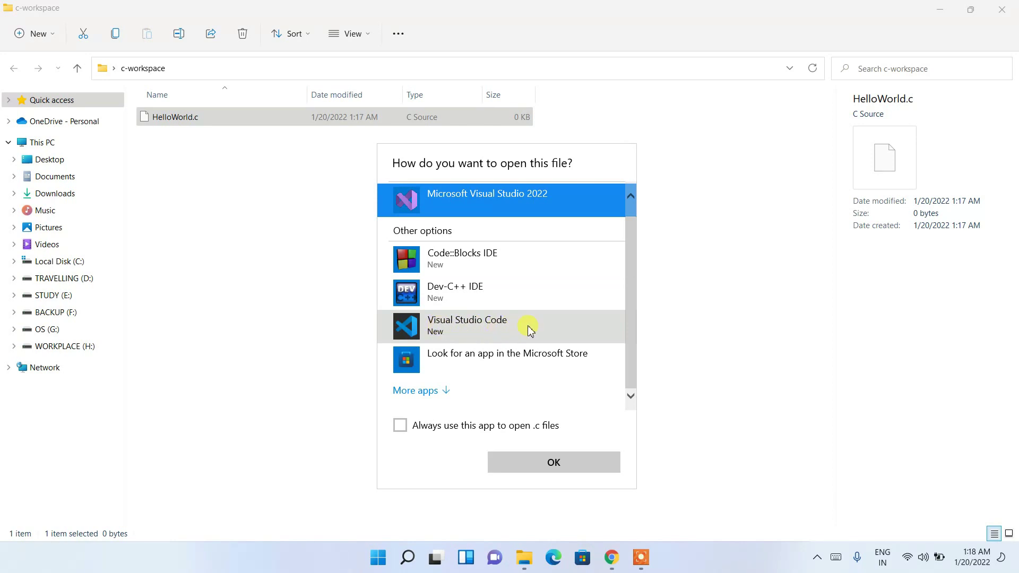
pyautogui.click(440, 391)
pyautogui.scroll(-4, 448, 380)
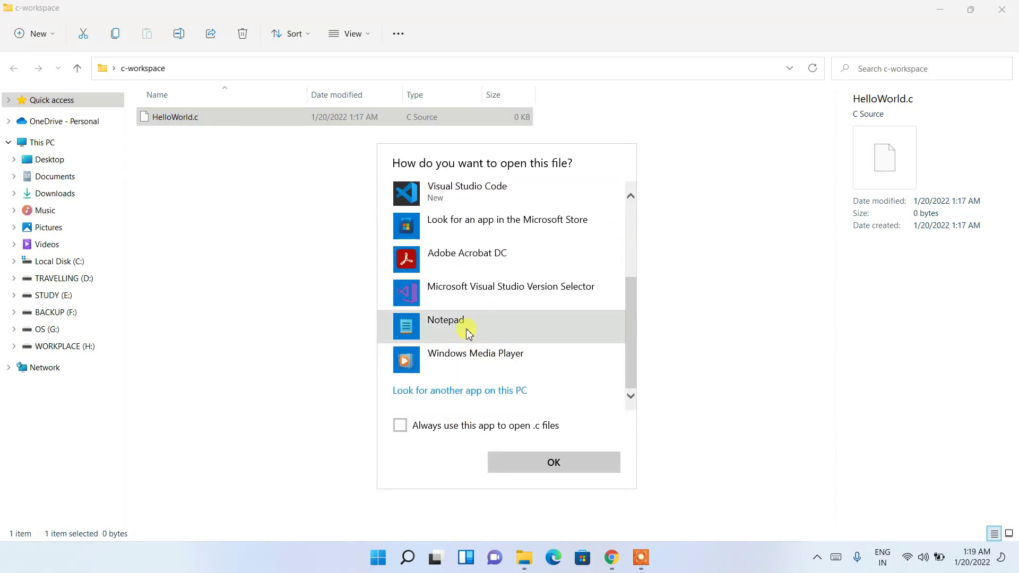
pyautogui.doubleClick(474, 325)
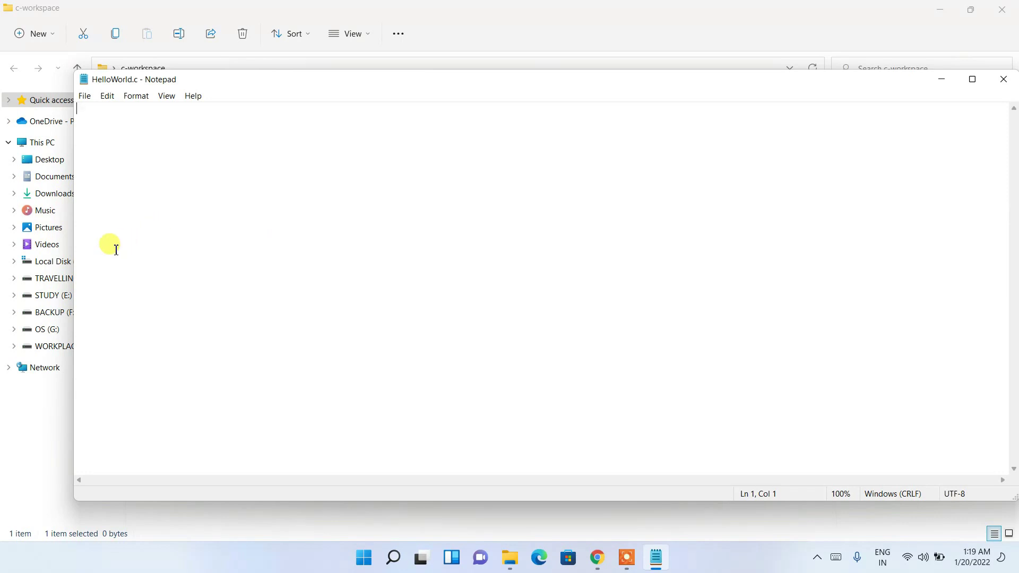
# Type #include<stdio.h> and an int main() whose body calls printf("hello world!!");
pyautogui.moveTo(76, 253); pyautogui.dragTo(196, 245)
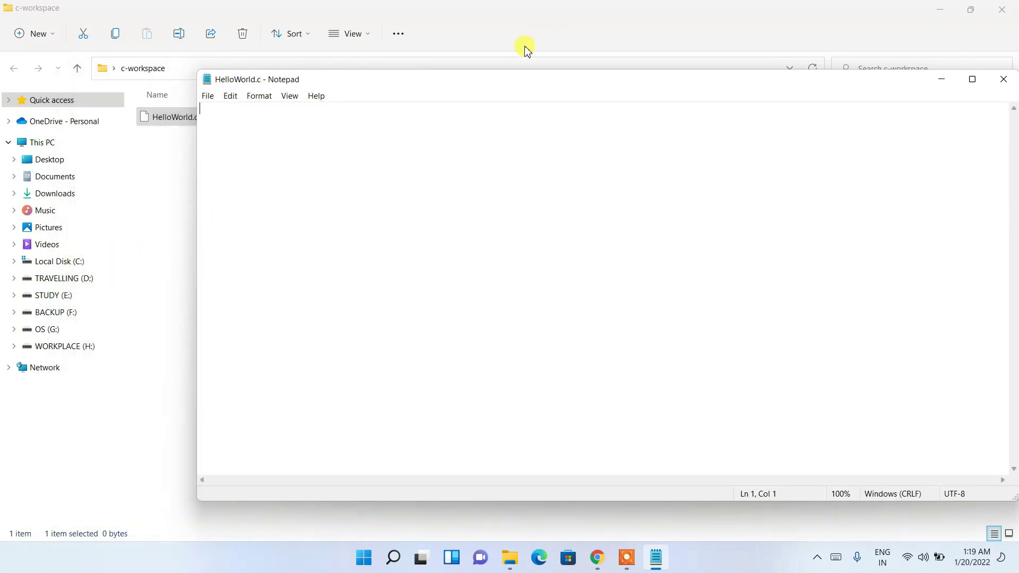
pyautogui.moveTo(503, 79); pyautogui.dragTo(414, 82)
pyautogui.click(378, 203)
pyautogui.write('#include<stdio.h>')
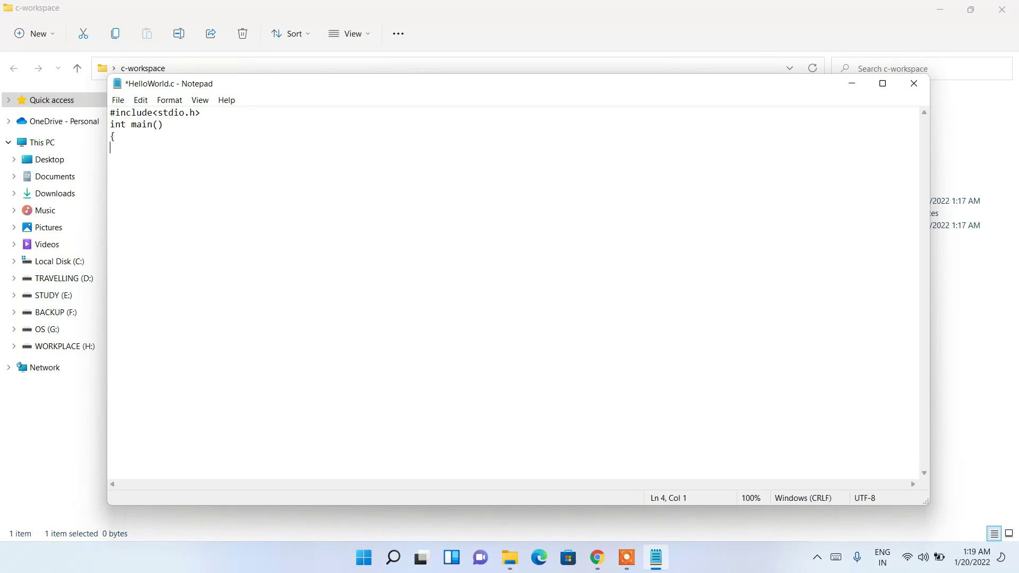
pyautogui.press('Up')
pyautogui.press('Tab')
pyautogui.write('lo world!!");')
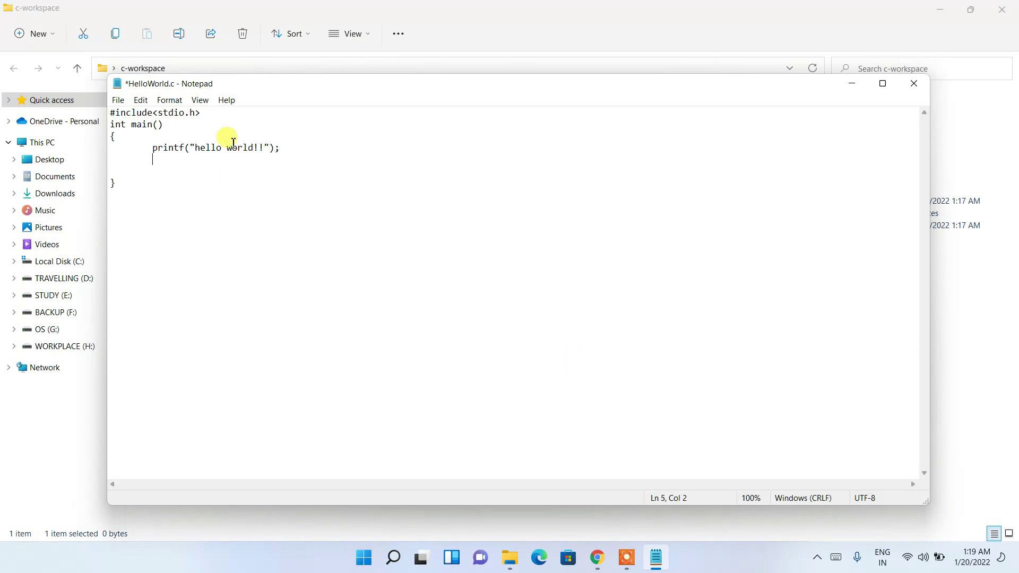
pyautogui.moveTo(126, 124); pyautogui.dragTo(110, 124)
# Add the return 0; statement and save the program with File > Save
pyautogui.click(165, 159)
pyautogui.write('return 0;')
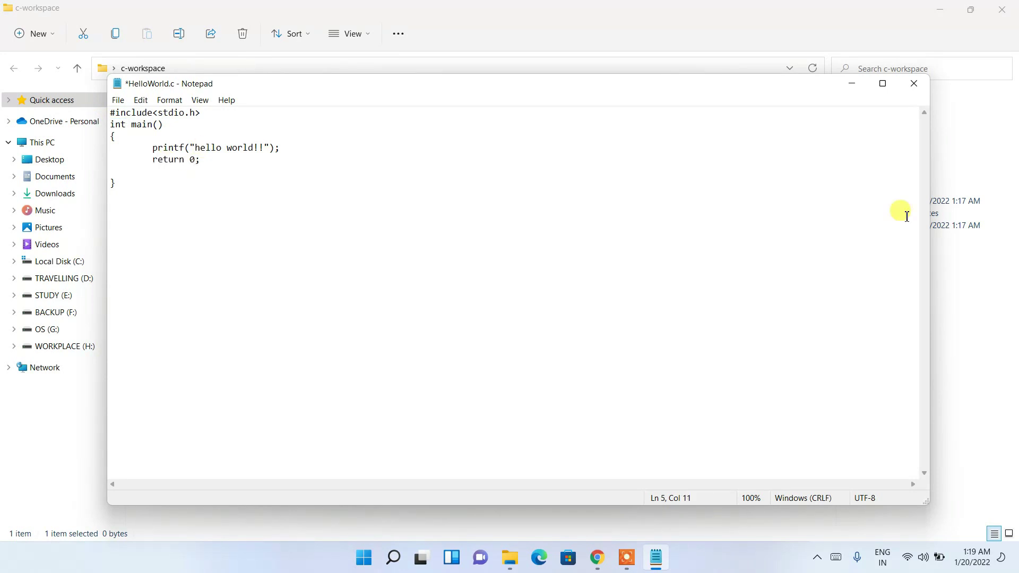
pyautogui.hotkey('ctrl', 'End')
pyautogui.click(118, 100)
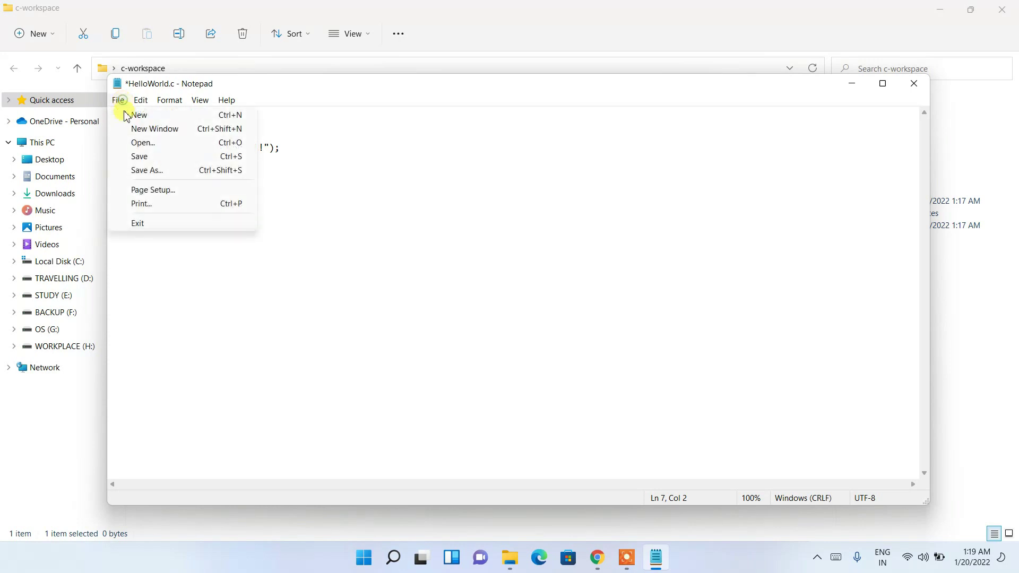
pyautogui.click(139, 155)
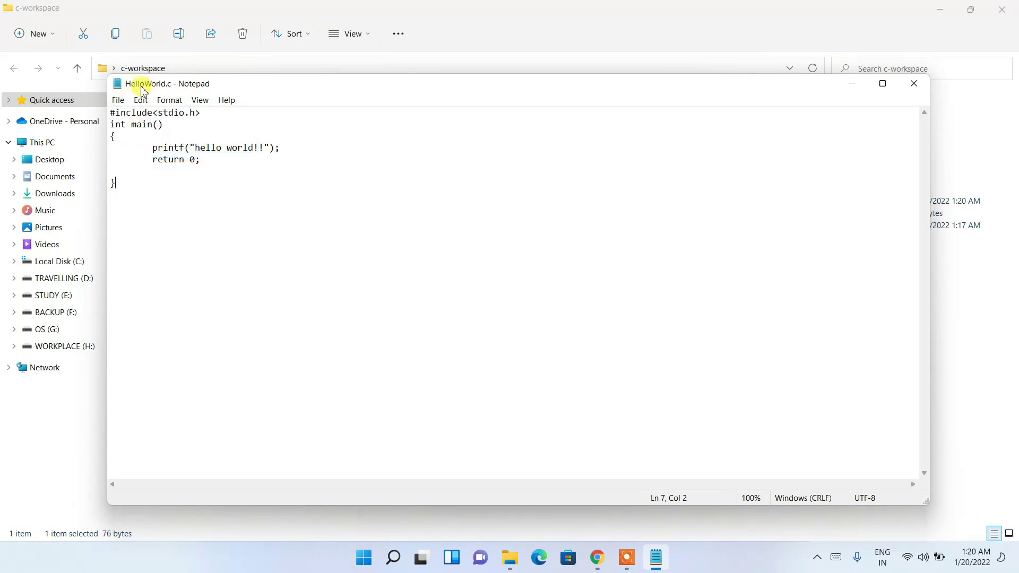
pyautogui.moveTo(234, 89); pyautogui.dragTo(420, 85)
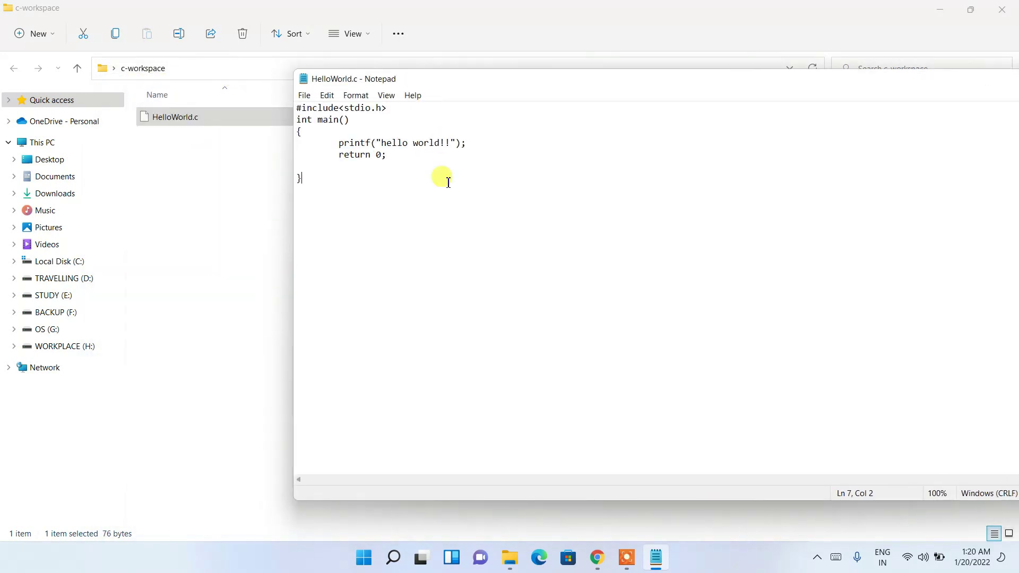
pyautogui.click(353, 224)
pyautogui.hotkey('ctrl', 'a')
pyautogui.click(413, 205)
# Open a Command Prompt in c-workspace by entering cmd in Explorer's address bar
pyautogui.click(209, 175)
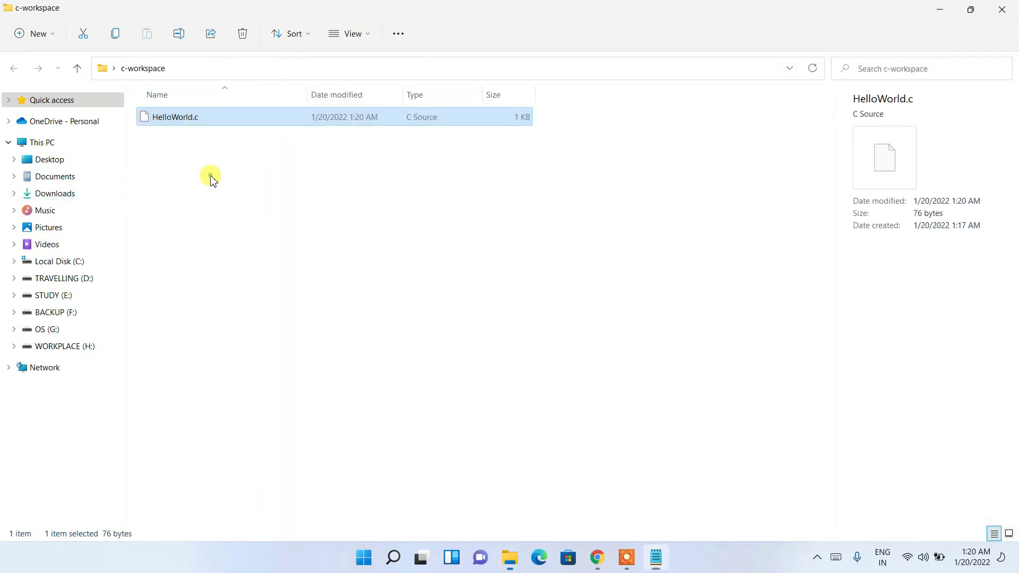
pyautogui.click(242, 68)
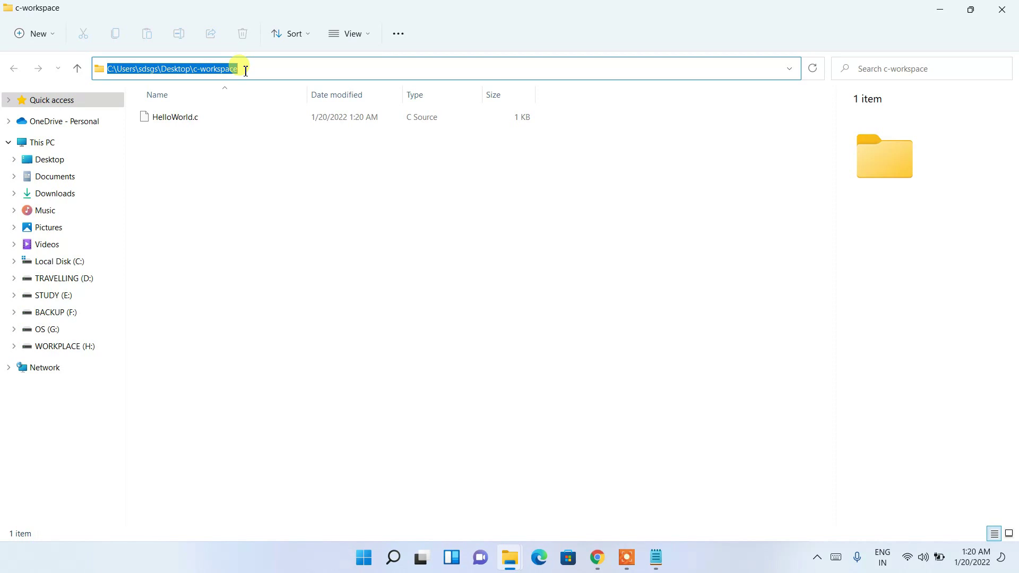
pyautogui.write('cmd')
pyautogui.press('Return')
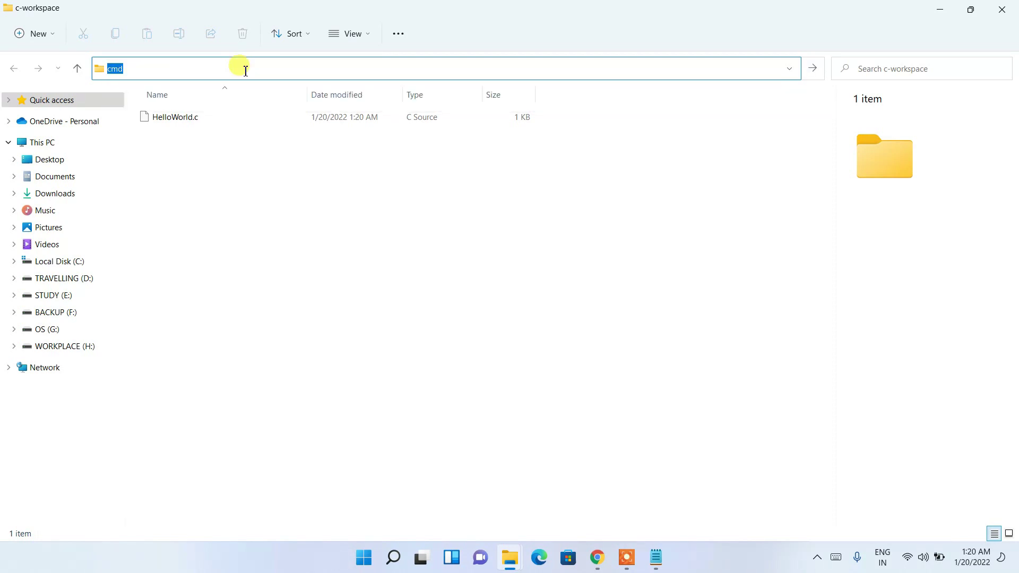
pyautogui.moveTo(276, 34); pyautogui.dragTo(523, 157)
pyautogui.moveTo(367, 199); pyautogui.dragTo(388, 205)
pyautogui.click(451, 202)
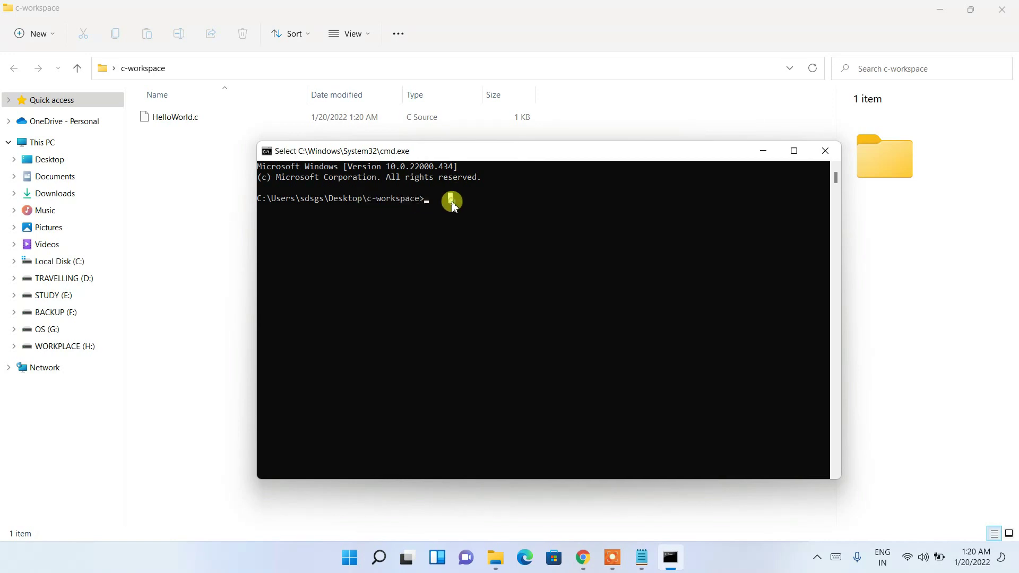
# Run gcc HelloWorld.c -o output to compile the program into output.exe
pyautogui.write('gcc HelloWorld.c -')
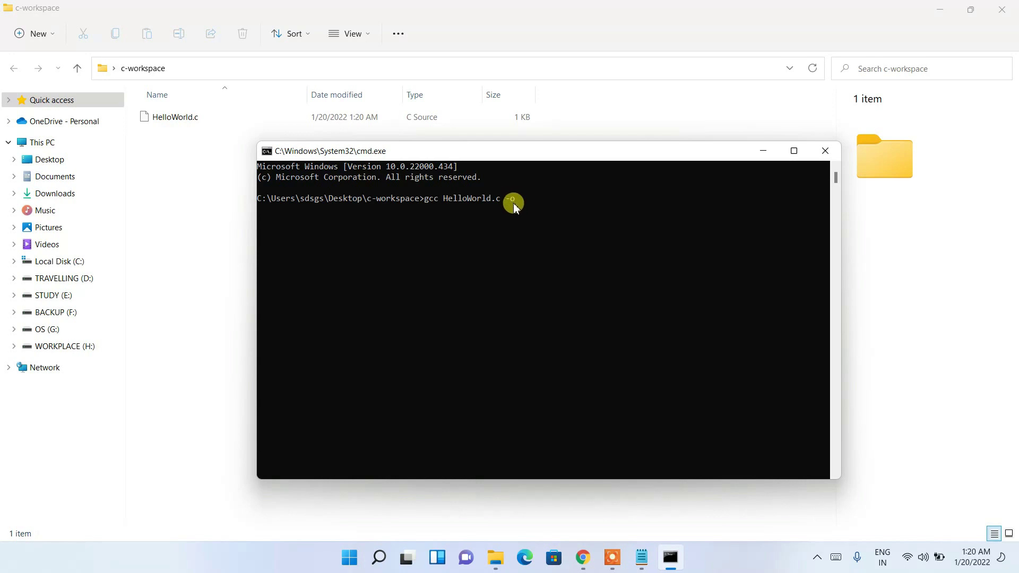
pyautogui.write('output')
pyautogui.moveTo(520, 199); pyautogui.dragTo(554, 198)
pyautogui.click(549, 200)
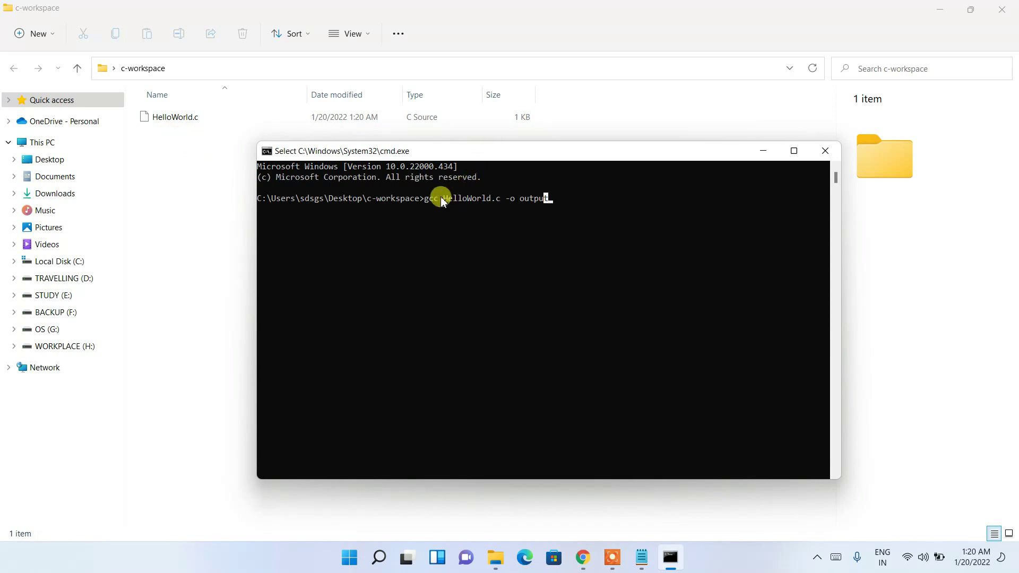
pyautogui.moveTo(442, 199); pyautogui.dragTo(502, 201)
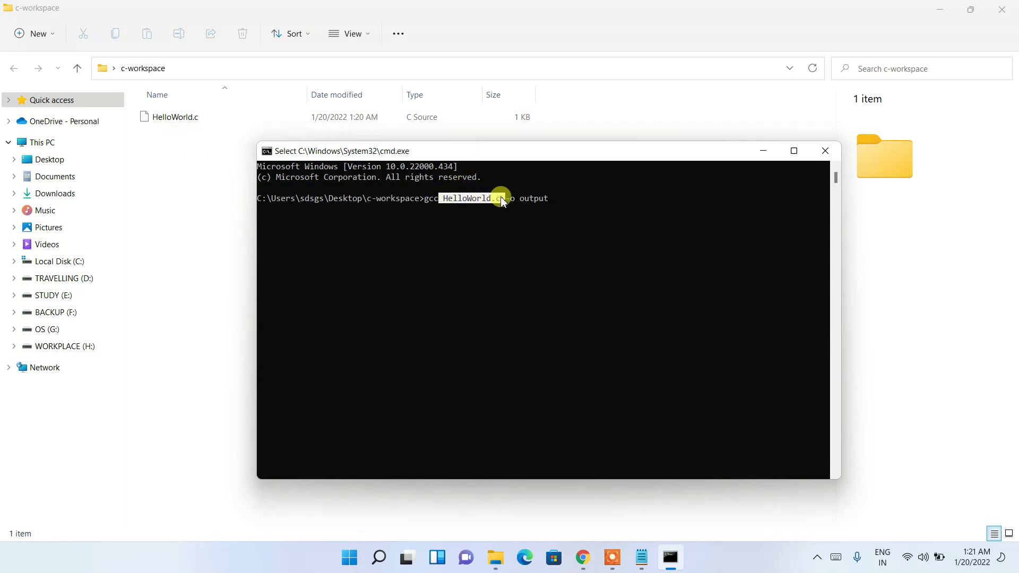
pyautogui.rightClick(503, 201)
pyautogui.press('Return')
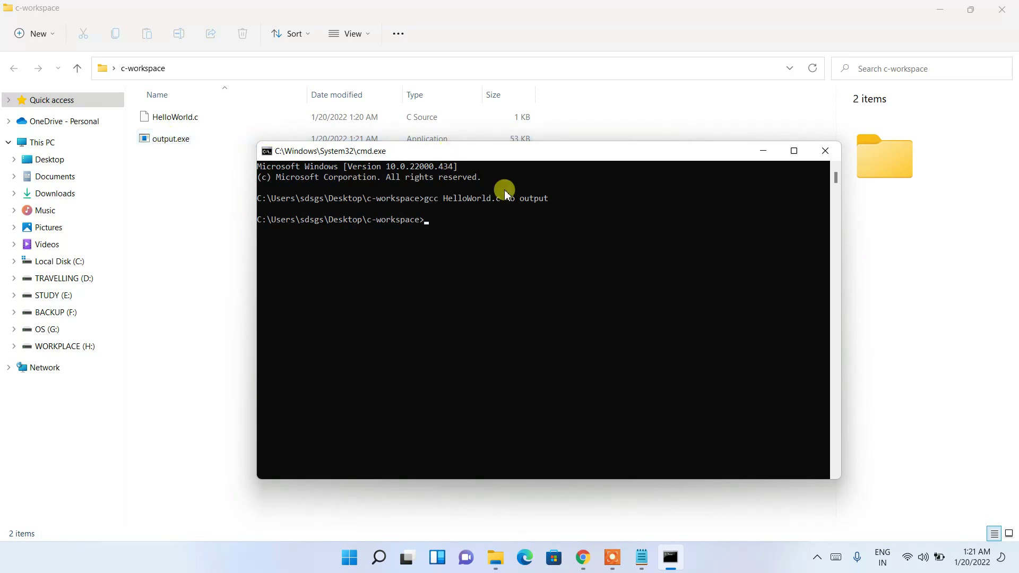
# Run output to print 'hello world!!', then show the HelloWorld.c source again in Notepad
pyautogui.click(520, 200)
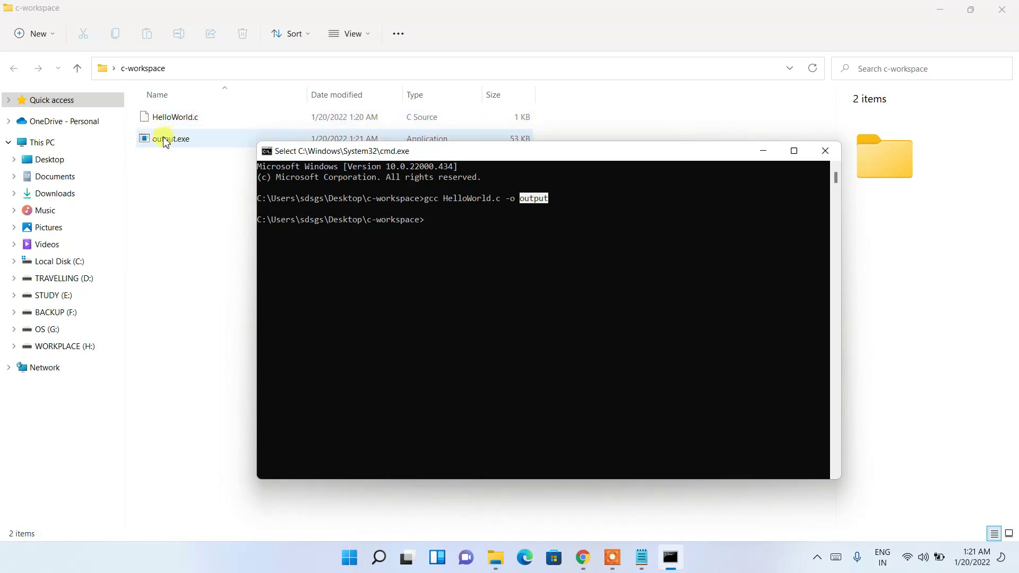
pyautogui.click(479, 240)
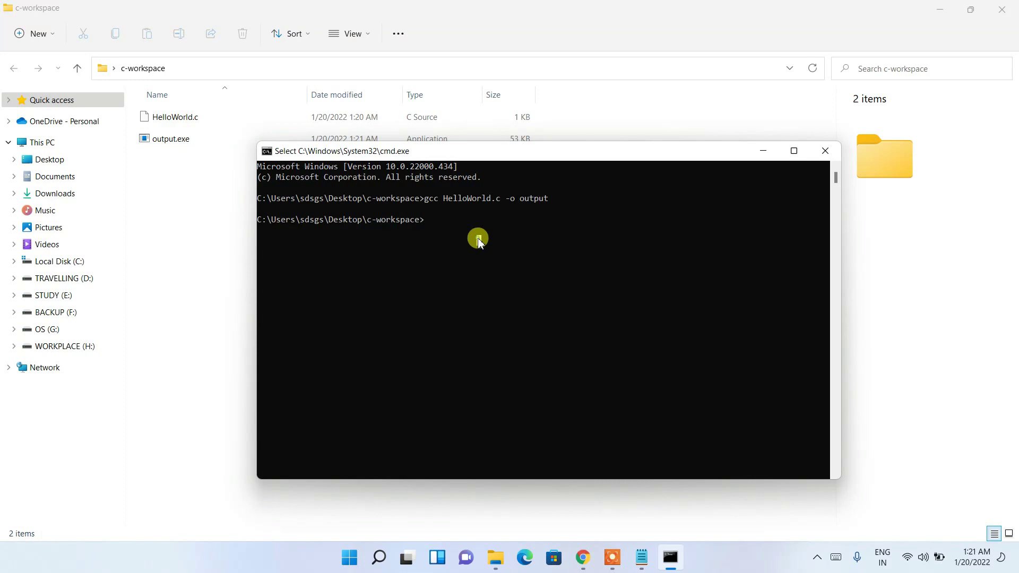
pyautogui.write('output')
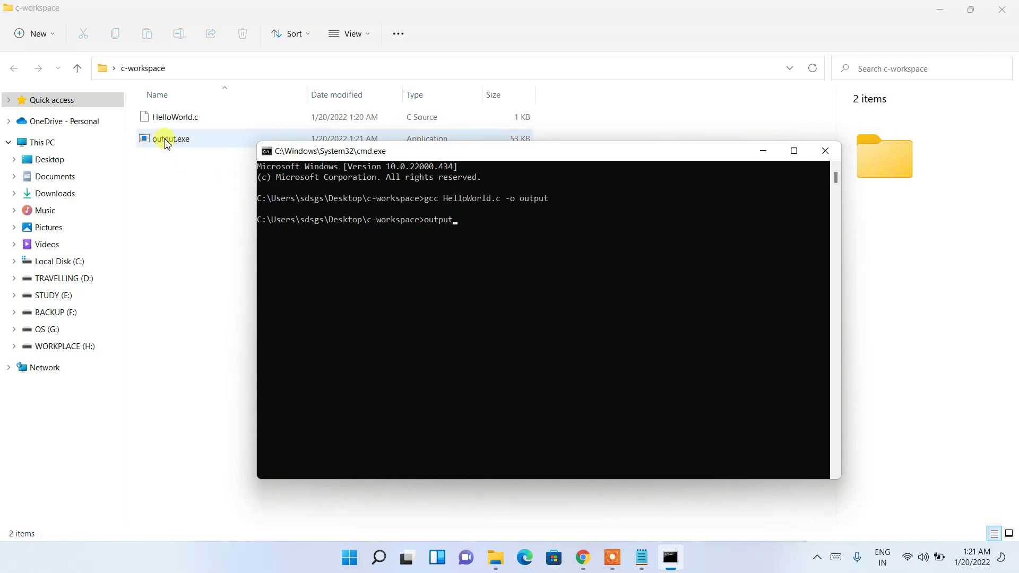
pyautogui.click(456, 227)
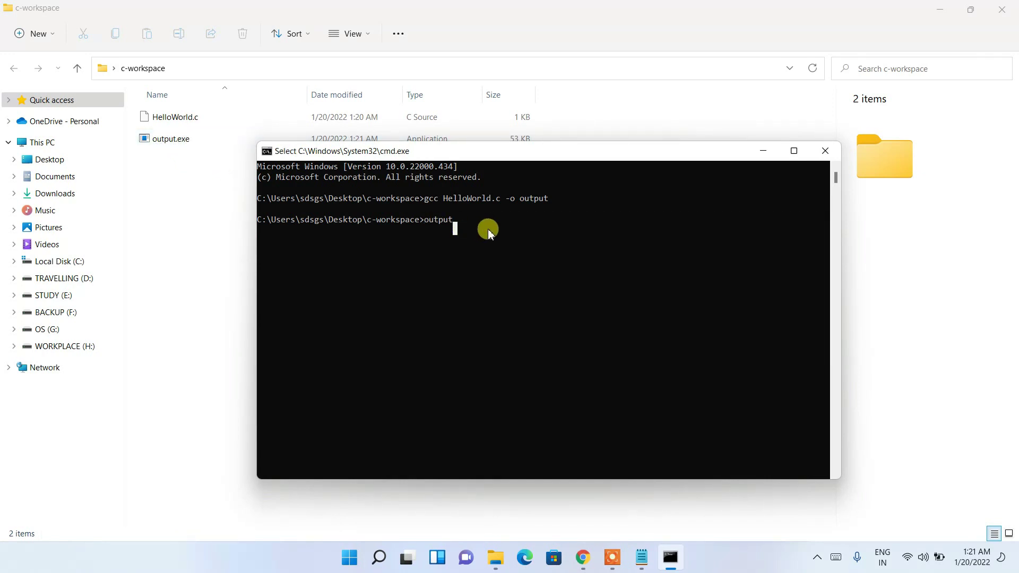
pyautogui.press('Return')
pyautogui.press('Return')
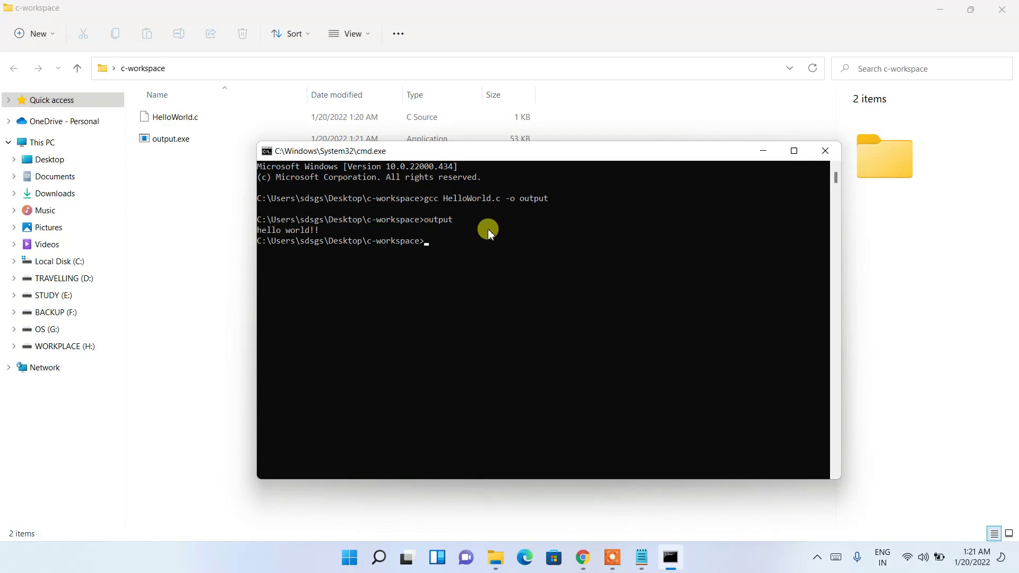
pyautogui.moveTo(333, 229); pyautogui.dragTo(227, 221)
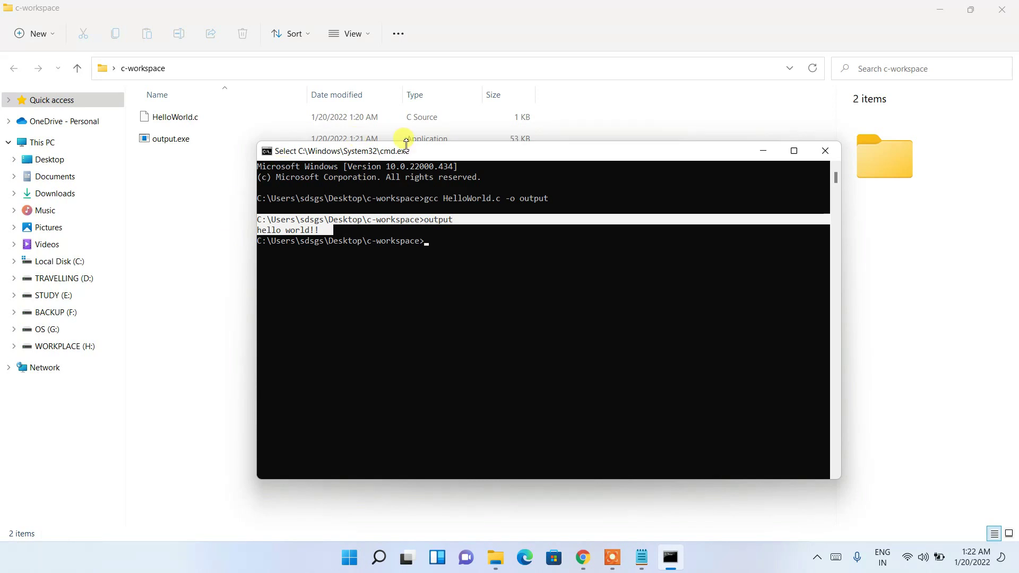
pyautogui.click(648, 566)
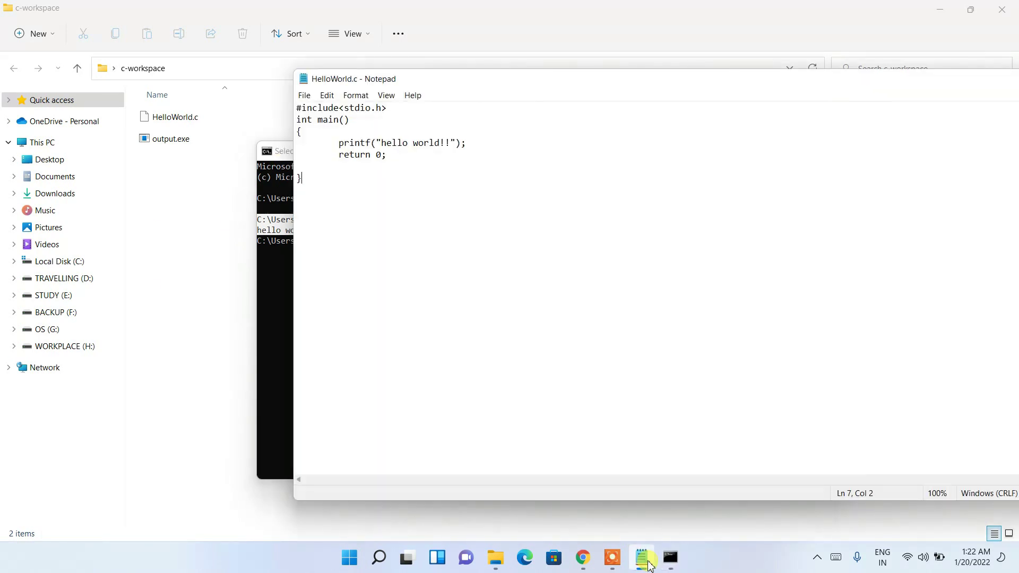
pyautogui.hotkey('ctrl', 'a')
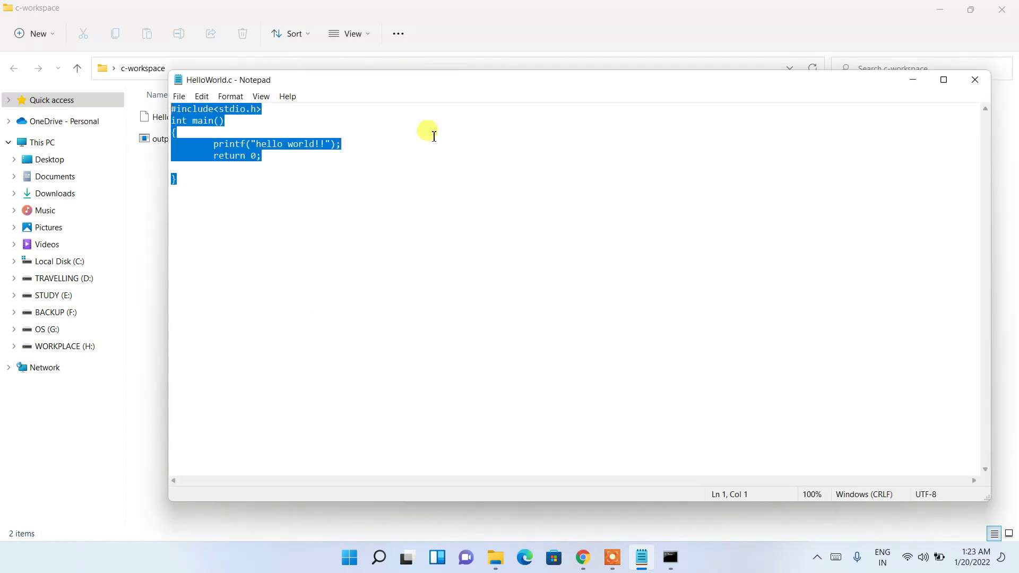